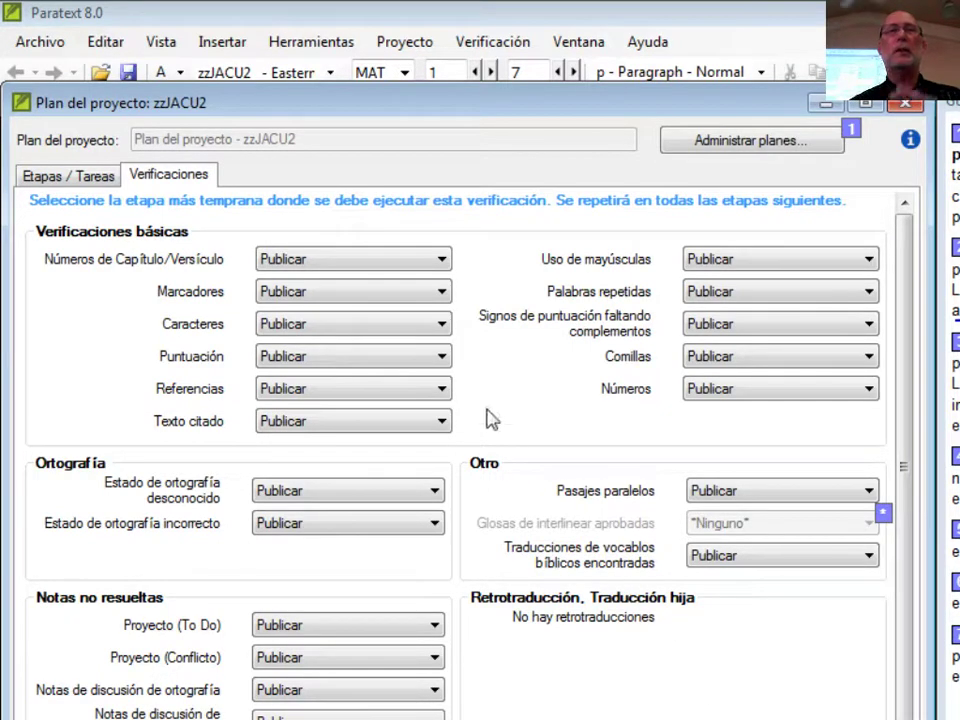
Delete the task Tarea (Nueva) from the Publicar stage of the zzJACU2 project plan.
{"action": "left_click", "coordinate": [105, 176]}
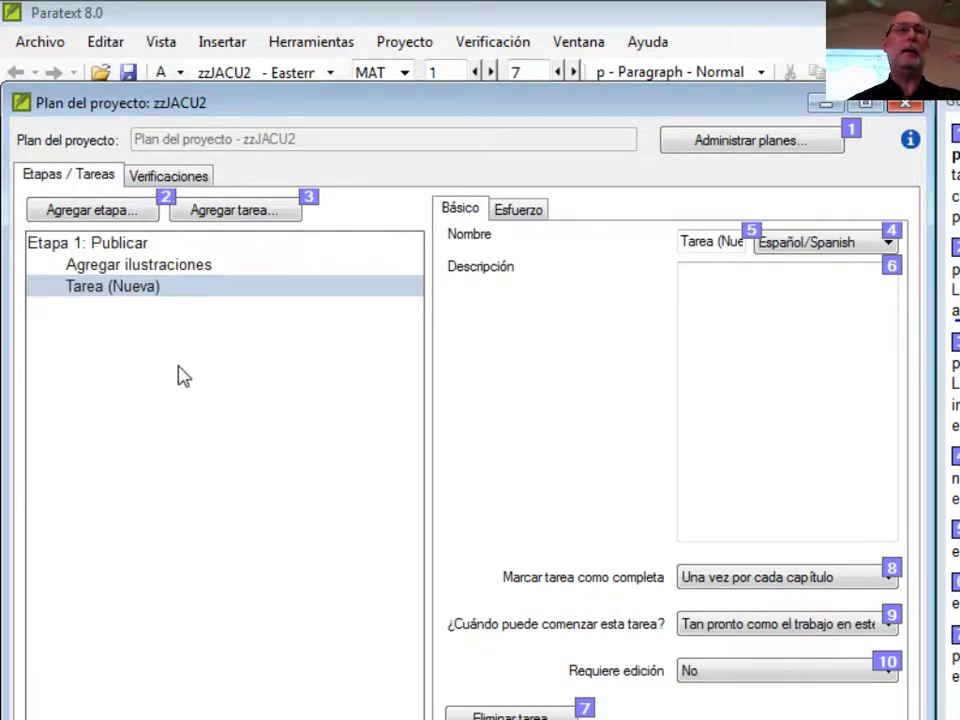
{"action": "mouse_move", "coordinate": [79, 245]}
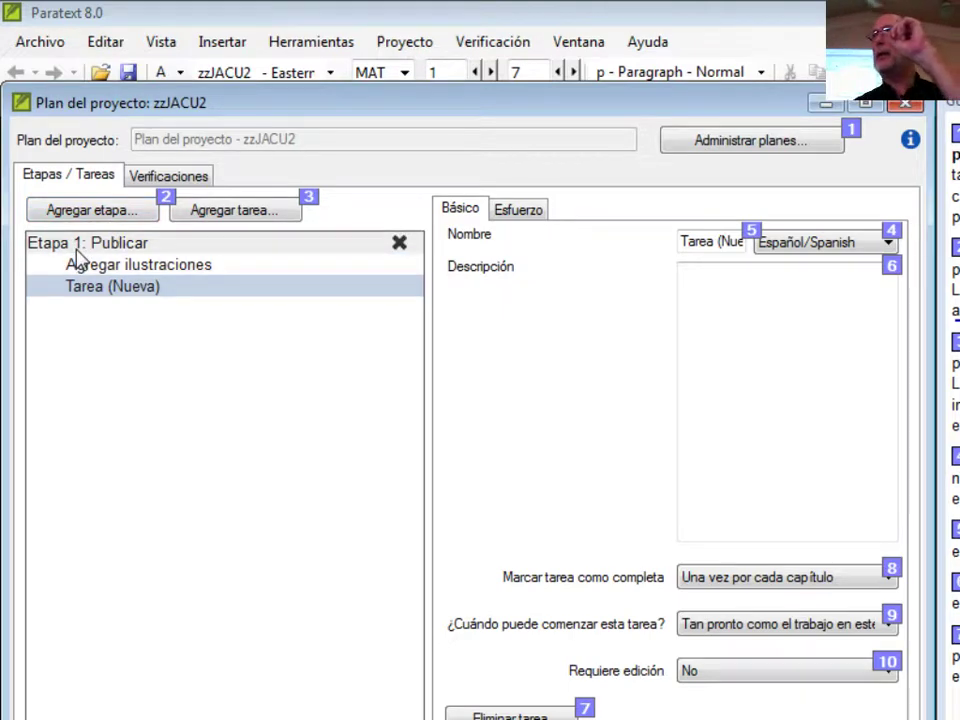
{"action": "mouse_move", "coordinate": [103, 298]}
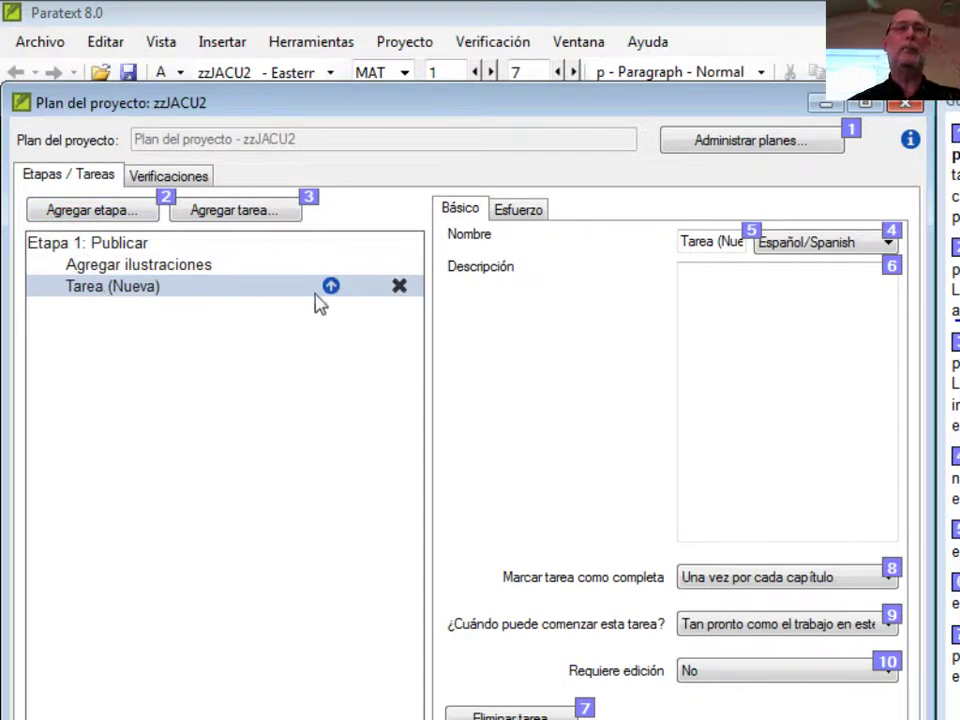
{"action": "left_click", "coordinate": [399, 286]}
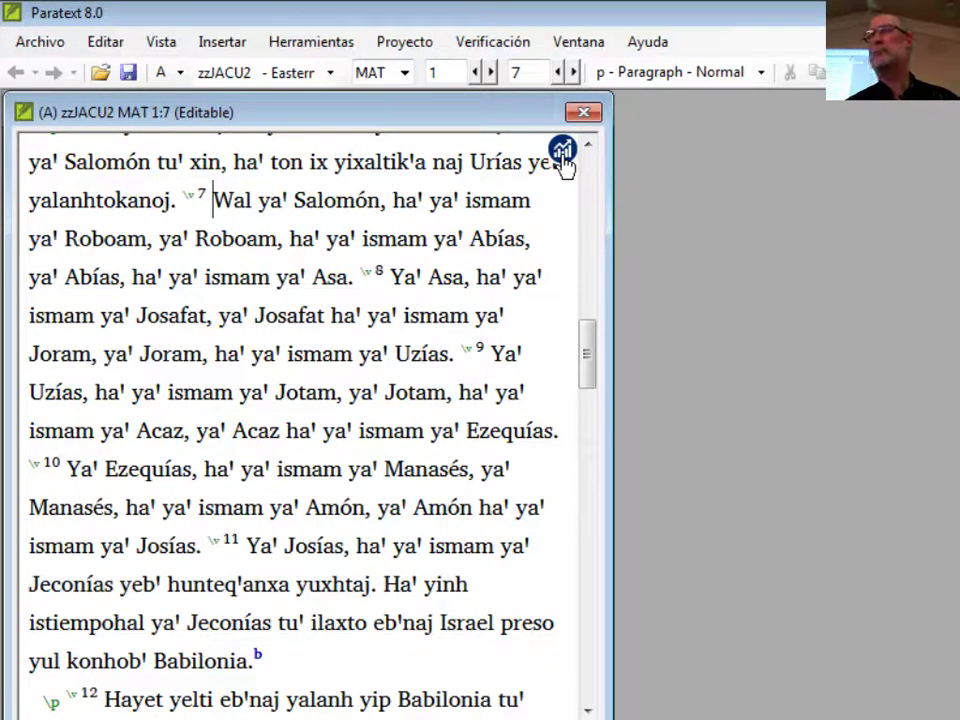
Open Asignaciones y Progreso for the zzJACU2 project.
{"action": "left_click", "coordinate": [412, 42]}
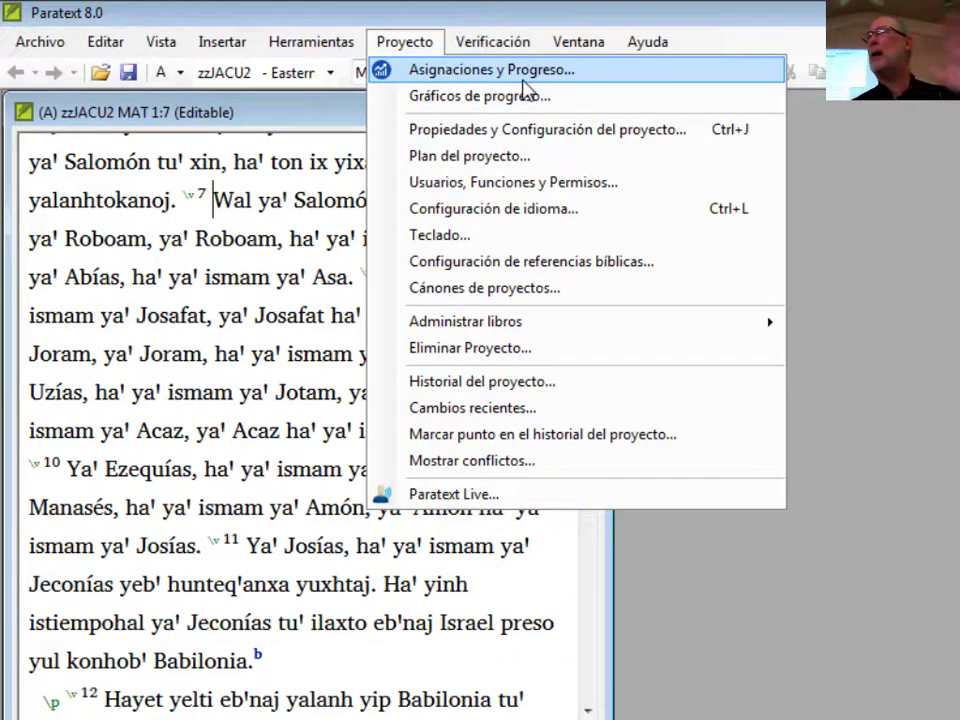
{"action": "left_click", "coordinate": [456, 72]}
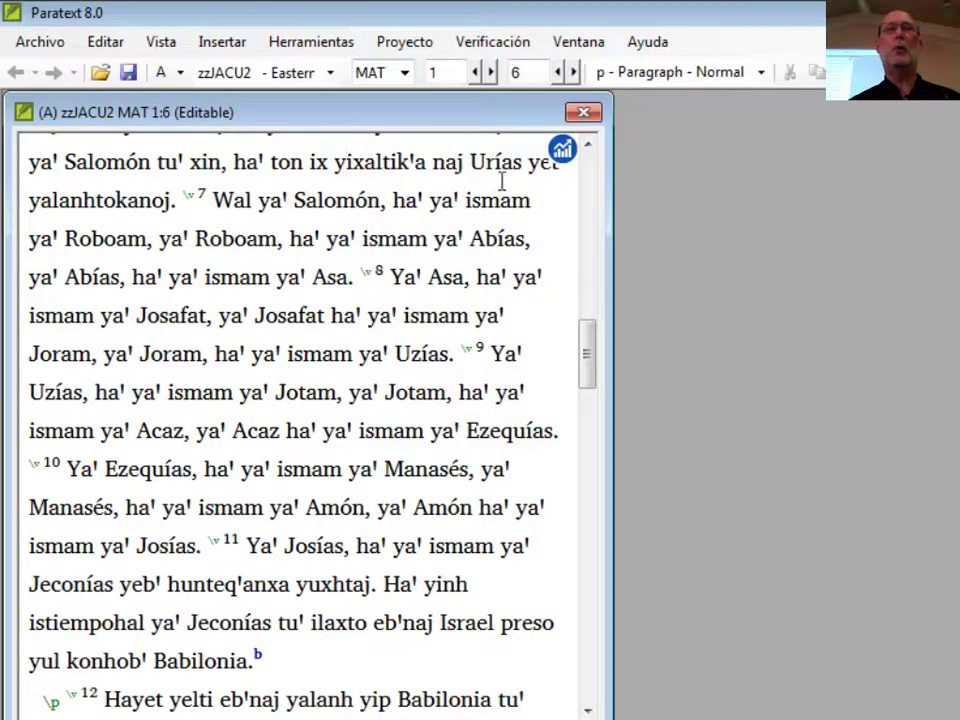
{"action": "left_click", "coordinate": [562, 151]}
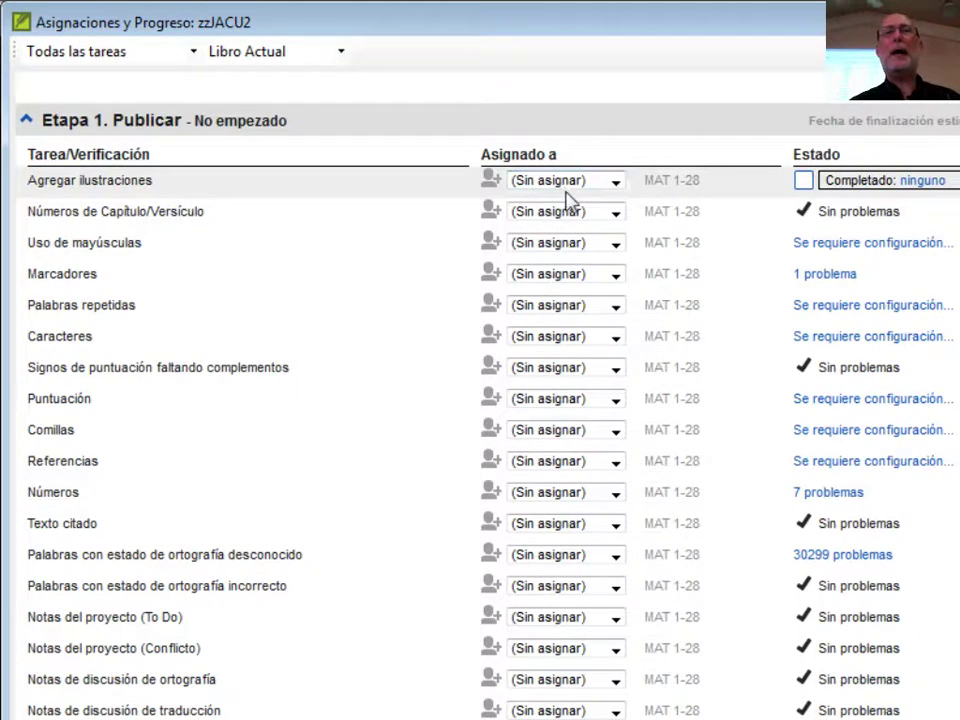
Assign Agregar ilustraciones to the individual team member and Números de Capítulo/Versículo to (Equipo).
{"action": "left_click", "coordinate": [616, 182]}
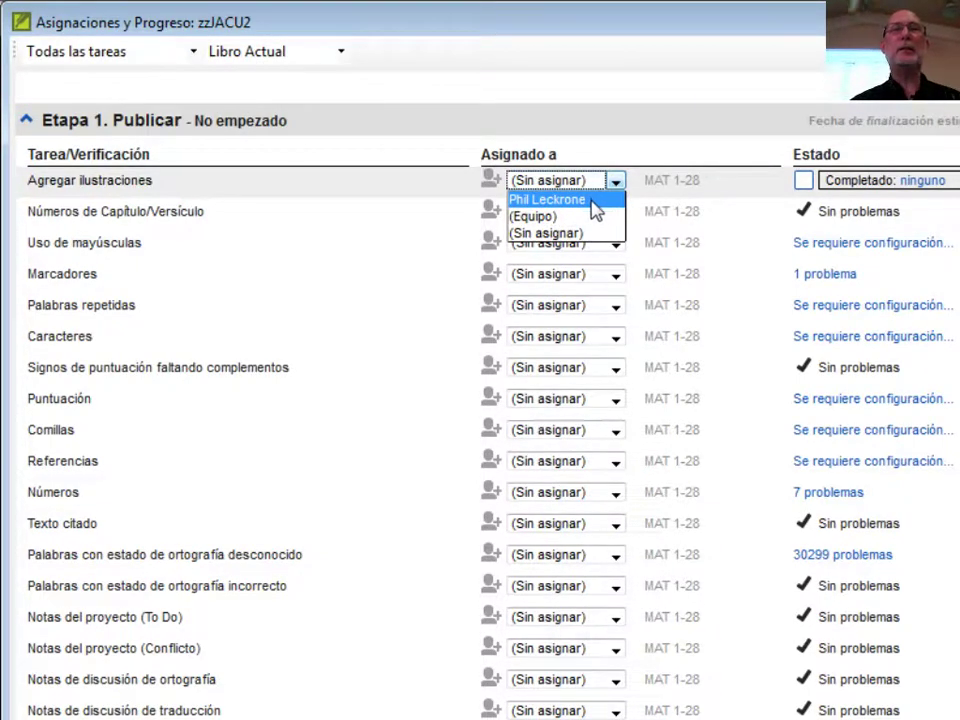
{"action": "left_click", "coordinate": [596, 208]}
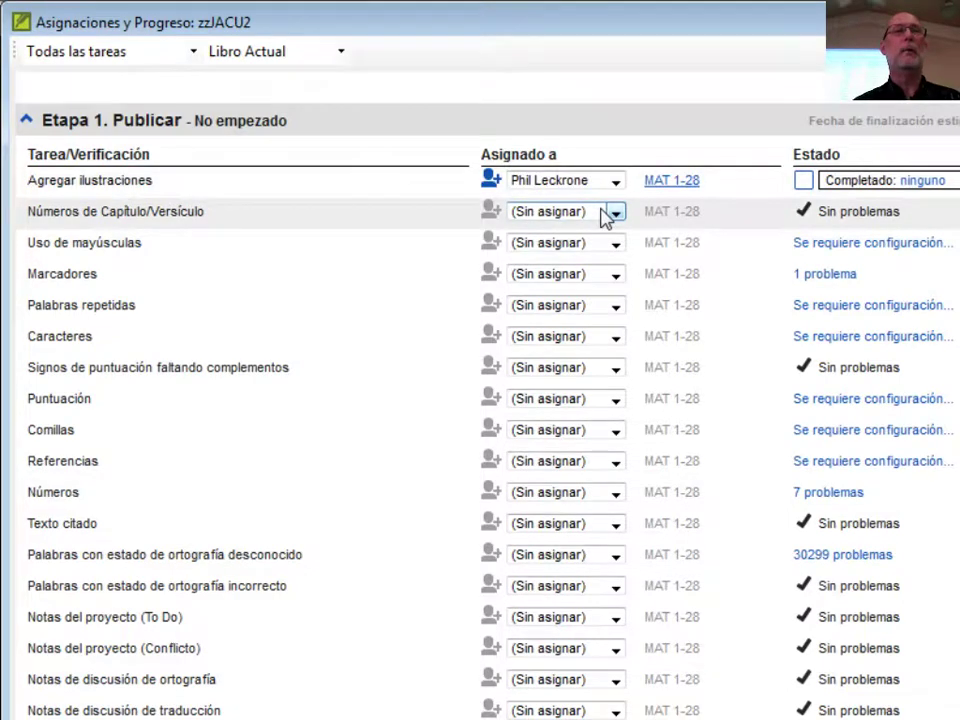
{"action": "left_click", "coordinate": [607, 213]}
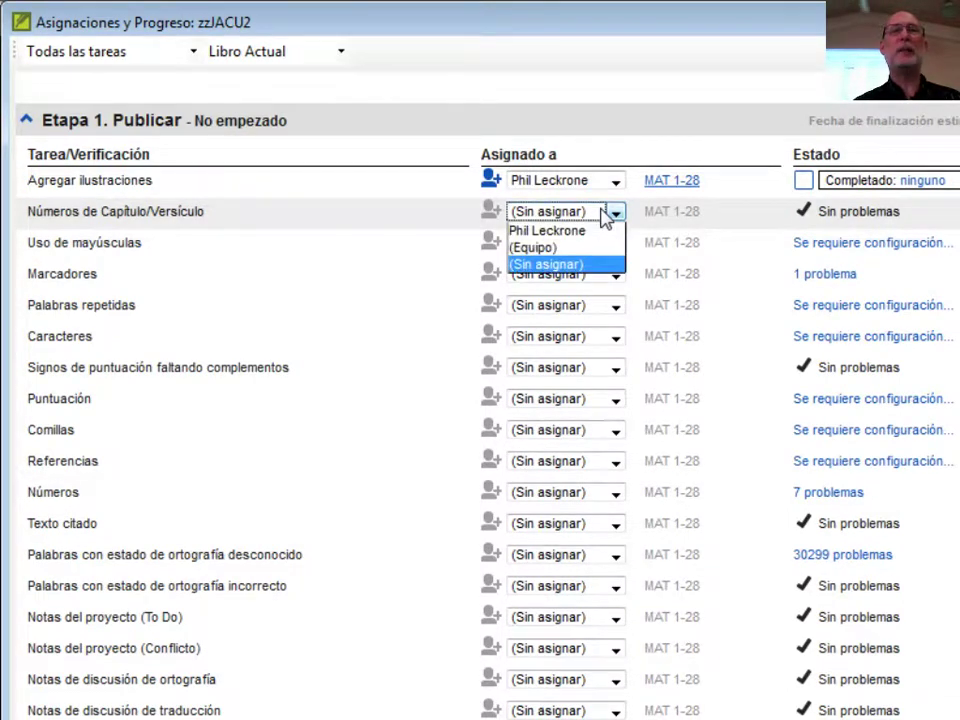
{"action": "left_click", "coordinate": [568, 250]}
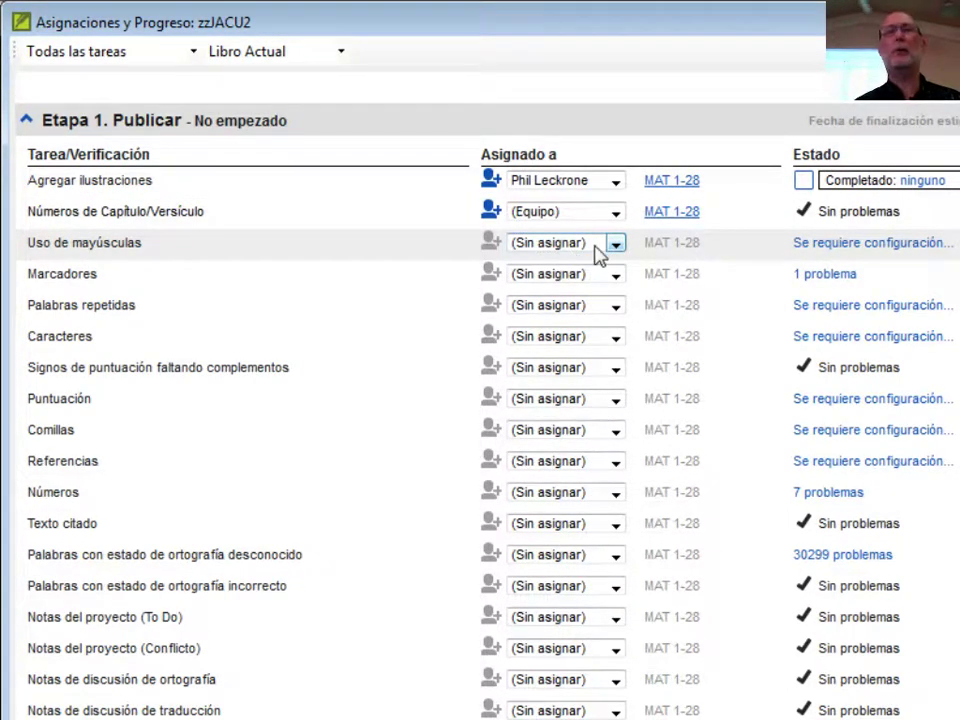
Assign the Uso de mayúsculas, Marcadores and Palabras repetidas checks to the individual team member.
{"action": "left_click", "coordinate": [615, 246]}
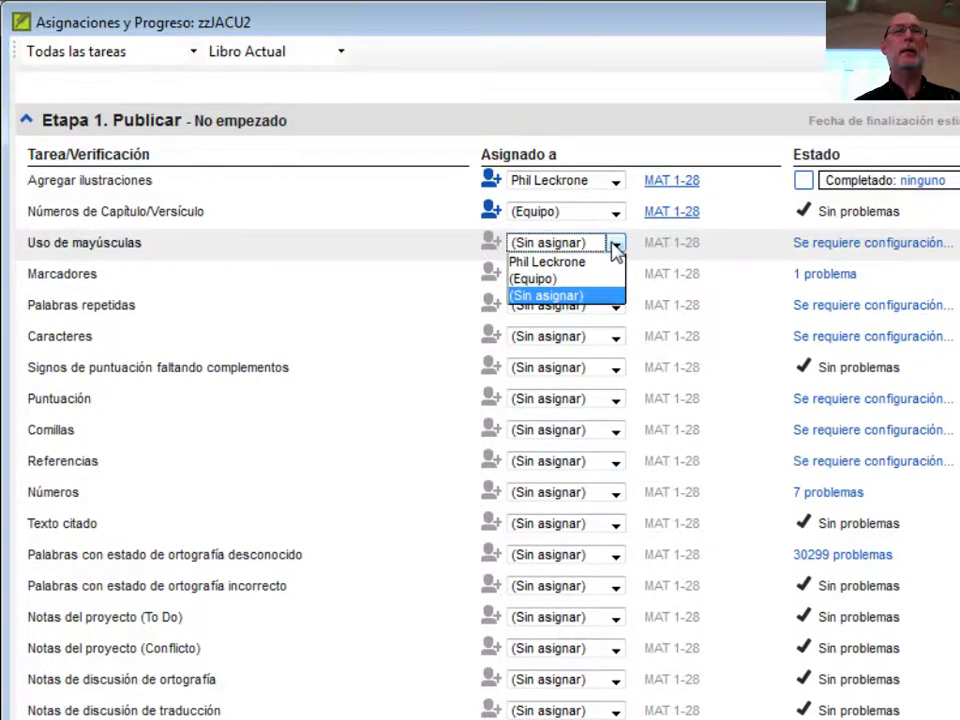
{"action": "left_click", "coordinate": [600, 261]}
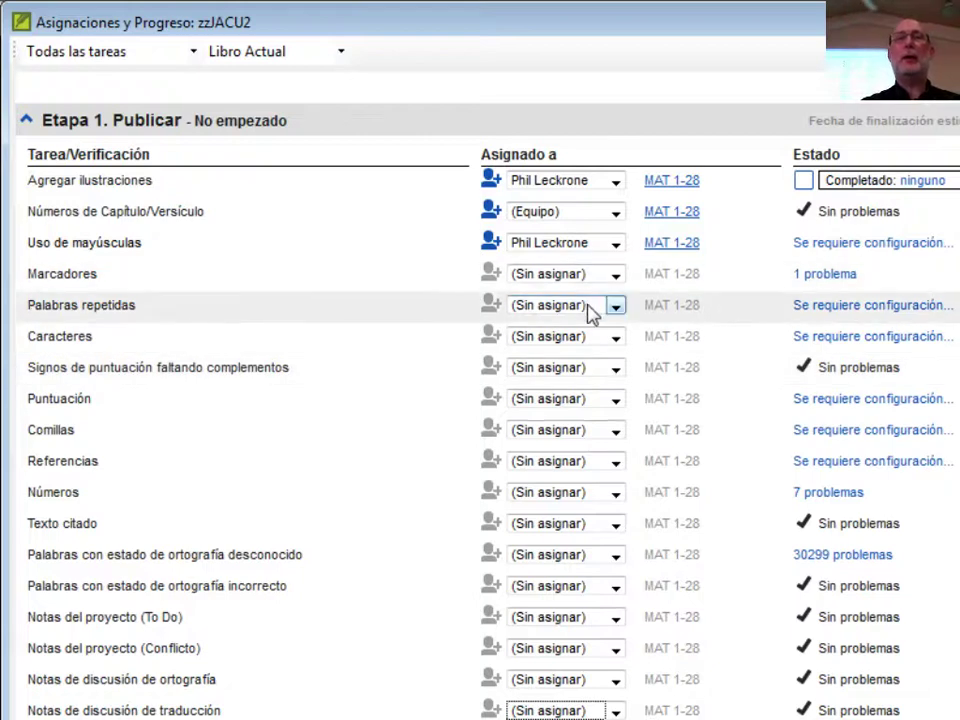
{"action": "left_click", "coordinate": [616, 274]}
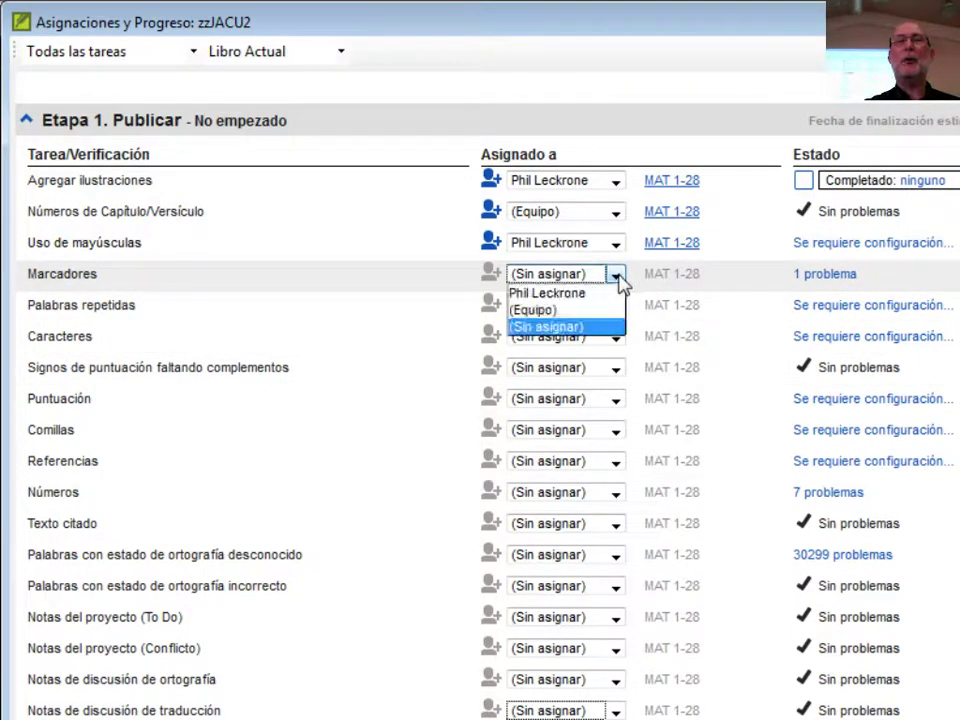
{"action": "left_click", "coordinate": [602, 292]}
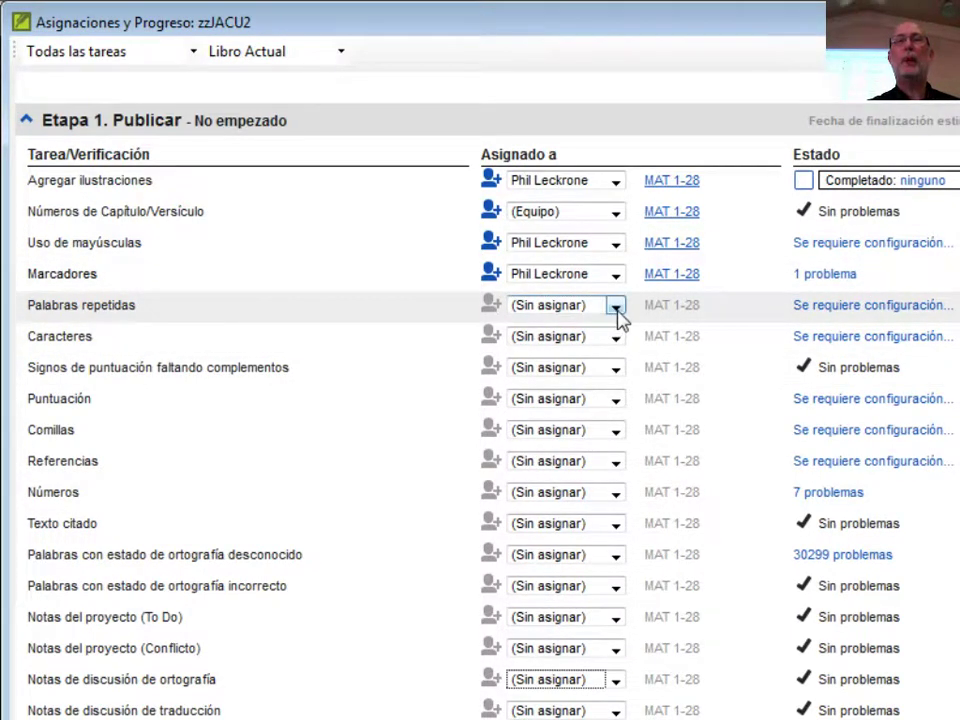
{"action": "left_click", "coordinate": [617, 307]}
{"action": "left_click", "coordinate": [598, 331]}
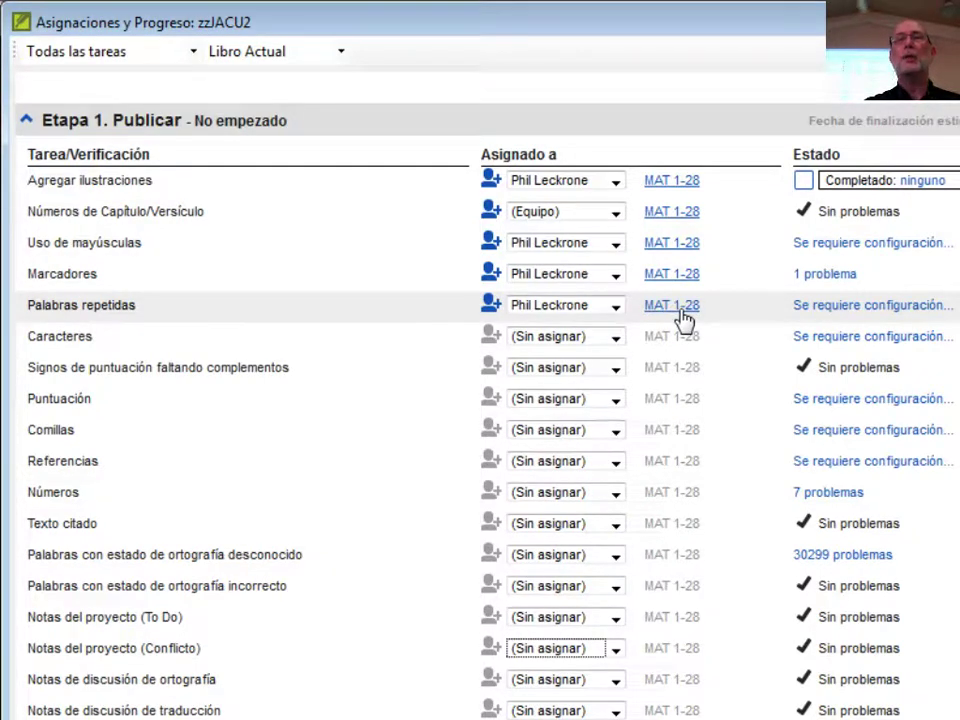
Limit the member's Palabras repetidas assignment to Matthew chapters 1-10 and assign chapters 11-28 to (Equipo).
{"action": "left_click", "coordinate": [683, 318]}
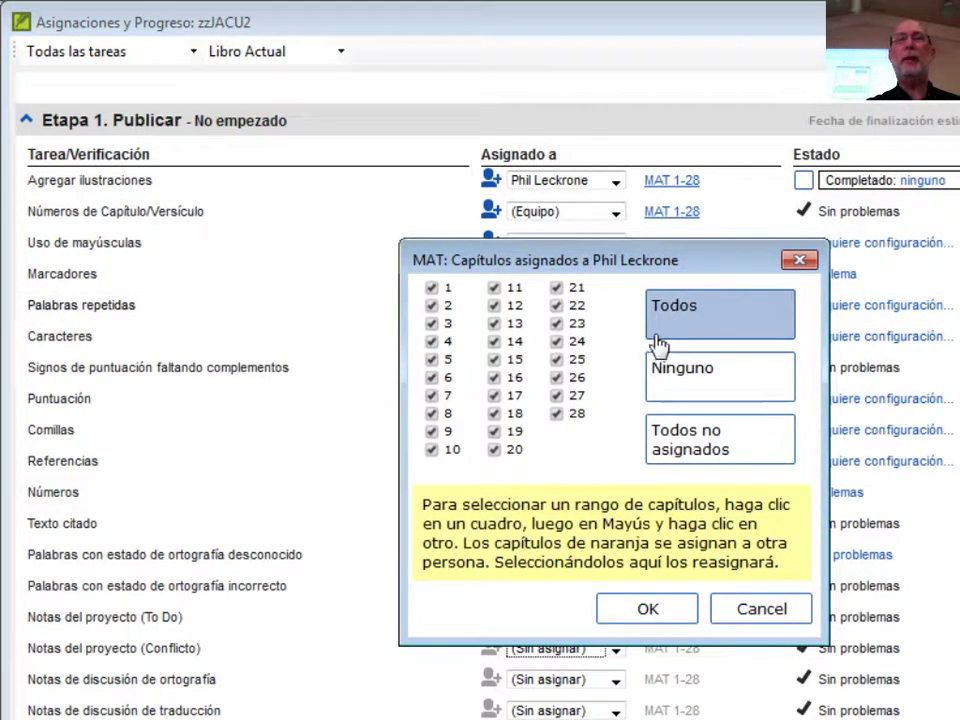
{"action": "left_click", "coordinate": [694, 380]}
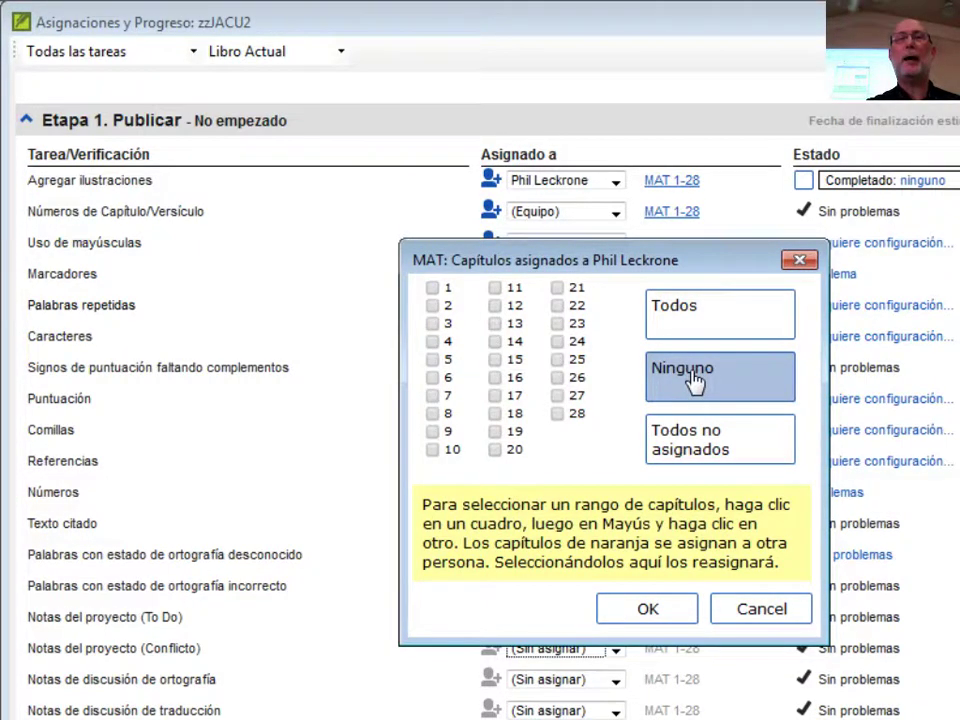
{"action": "left_click", "coordinate": [433, 289]}
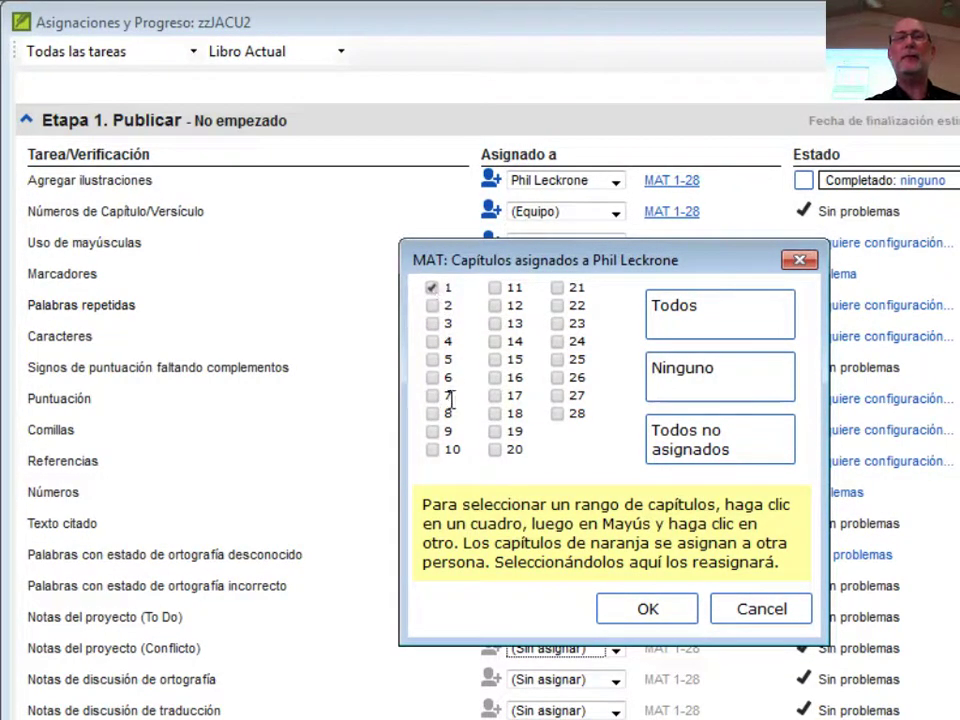
{"action": "left_click", "coordinate": [433, 450]}
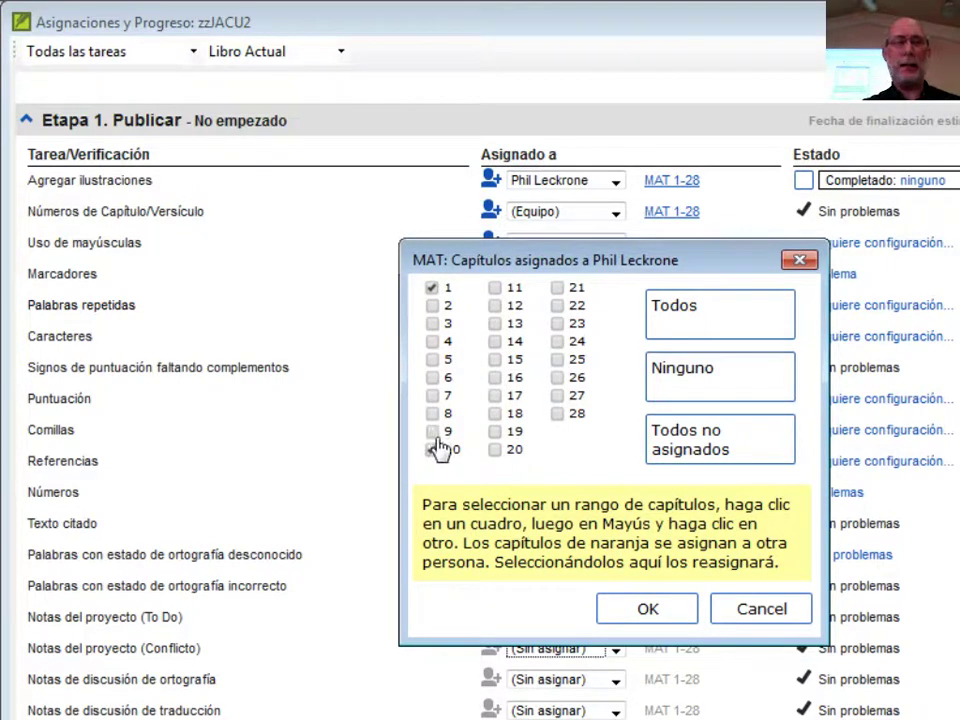
{"action": "left_click", "coordinate": [433, 306], "text": "shift"}
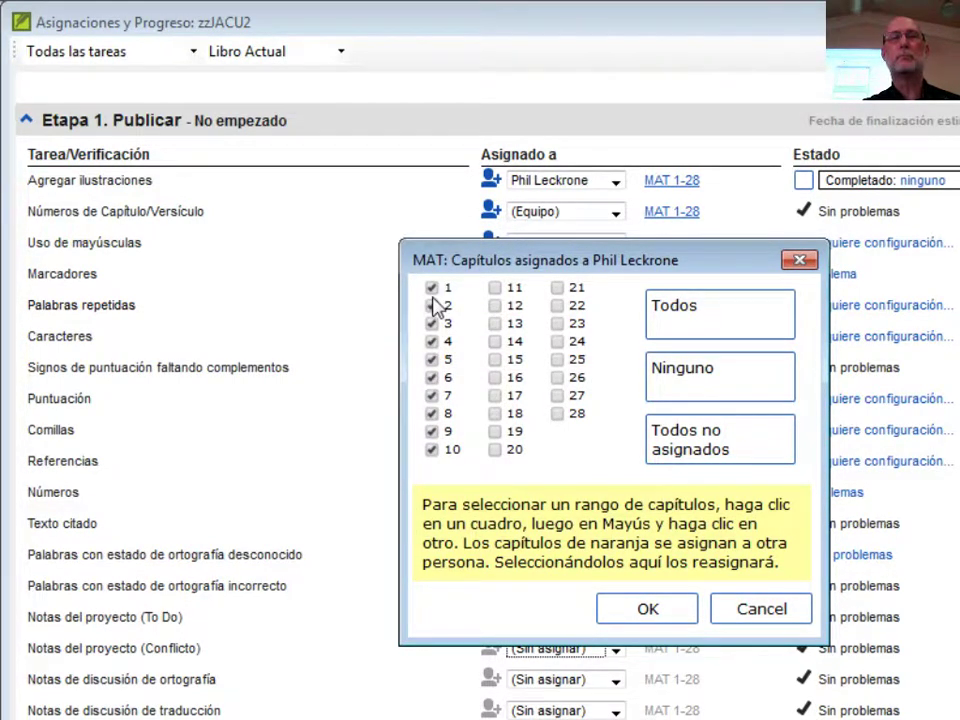
{"action": "left_click", "coordinate": [666, 612]}
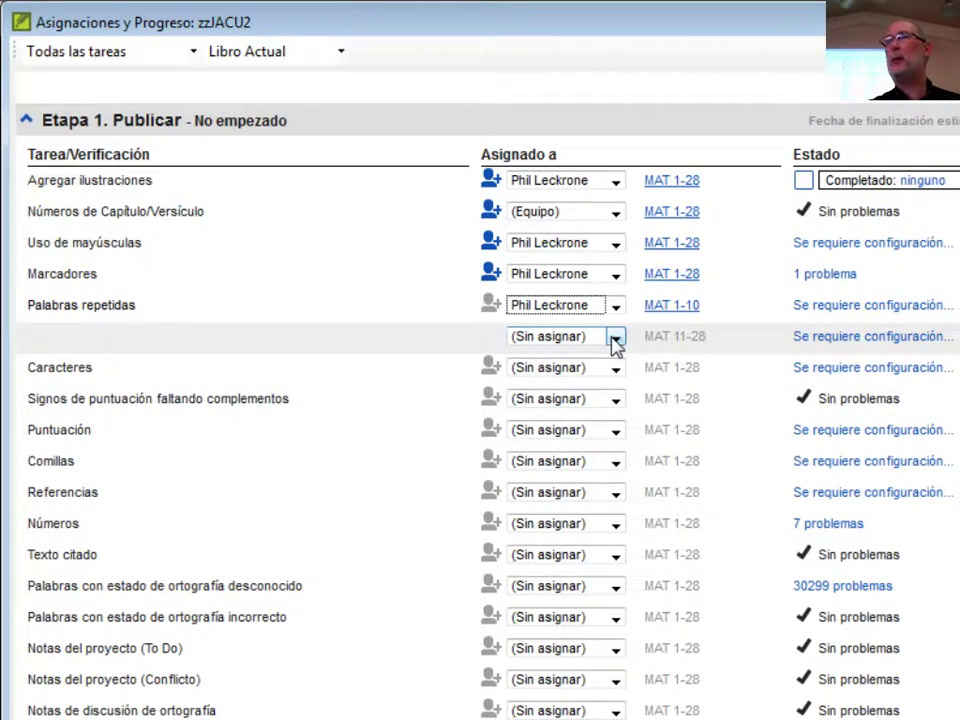
{"action": "left_click", "coordinate": [615, 339]}
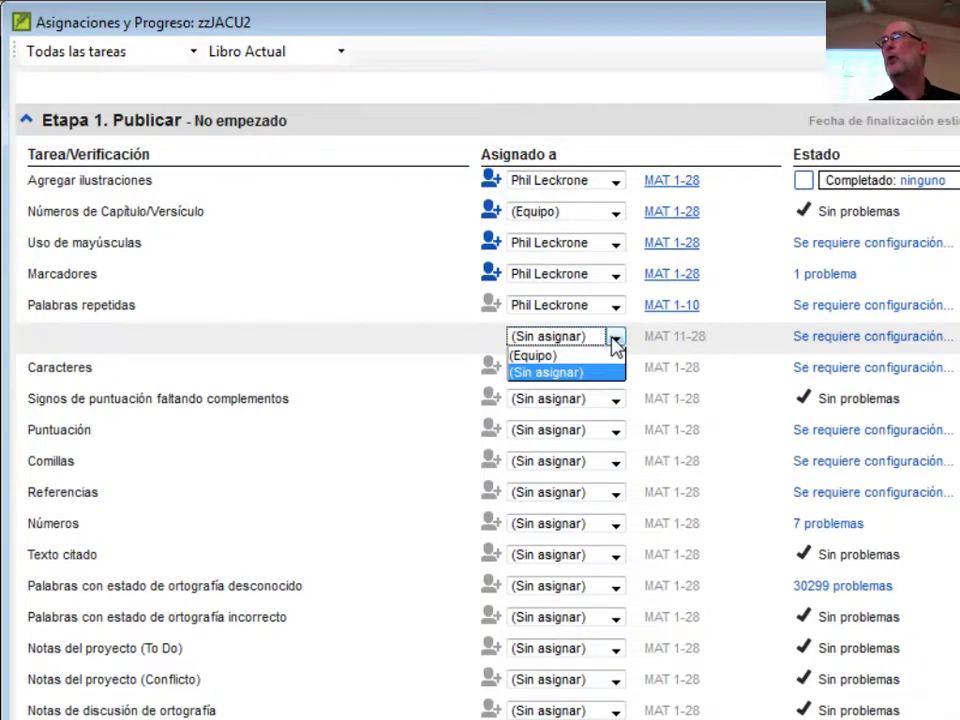
{"action": "left_click", "coordinate": [597, 357]}
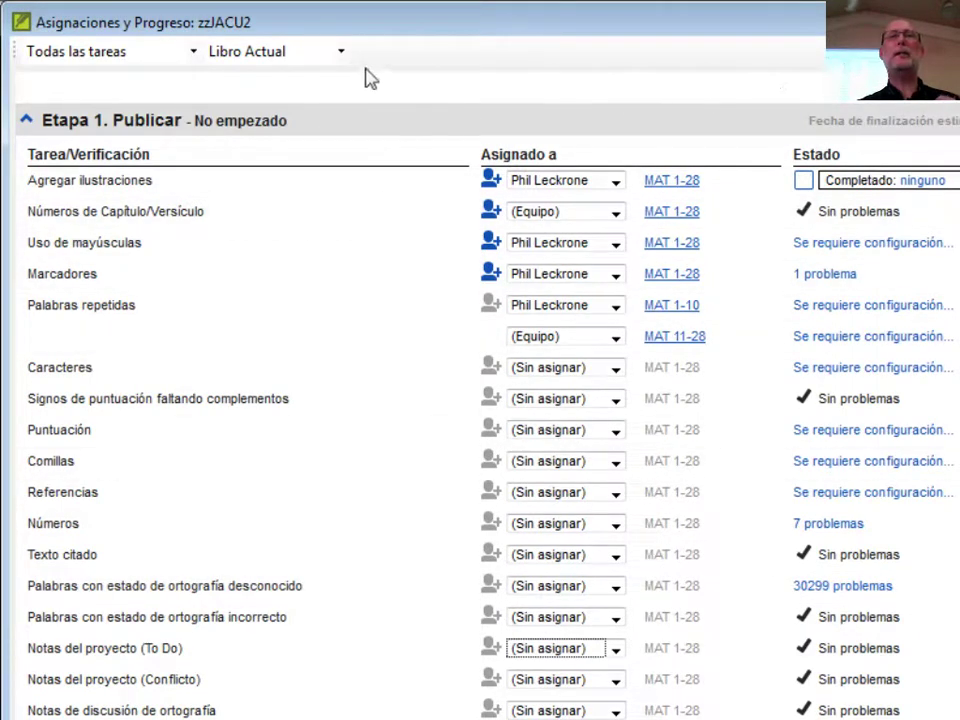
Filter the list to Mis tareas and mark Agregar ilustraciones as completed for all chapters of Matthew.
{"action": "left_click", "coordinate": [190, 54]}
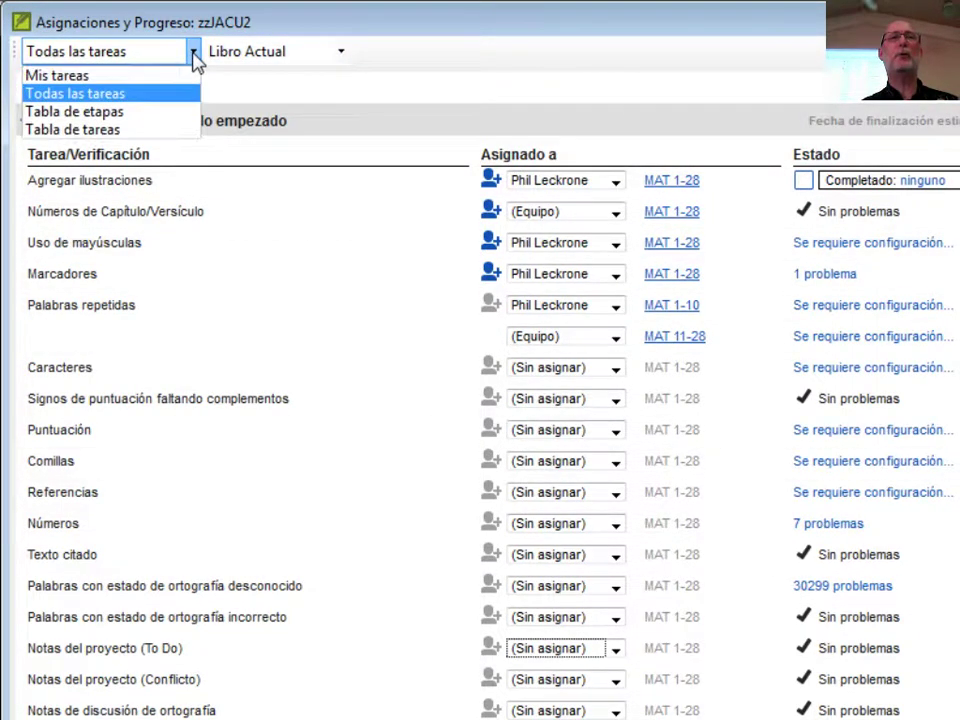
{"action": "left_click", "coordinate": [145, 77]}
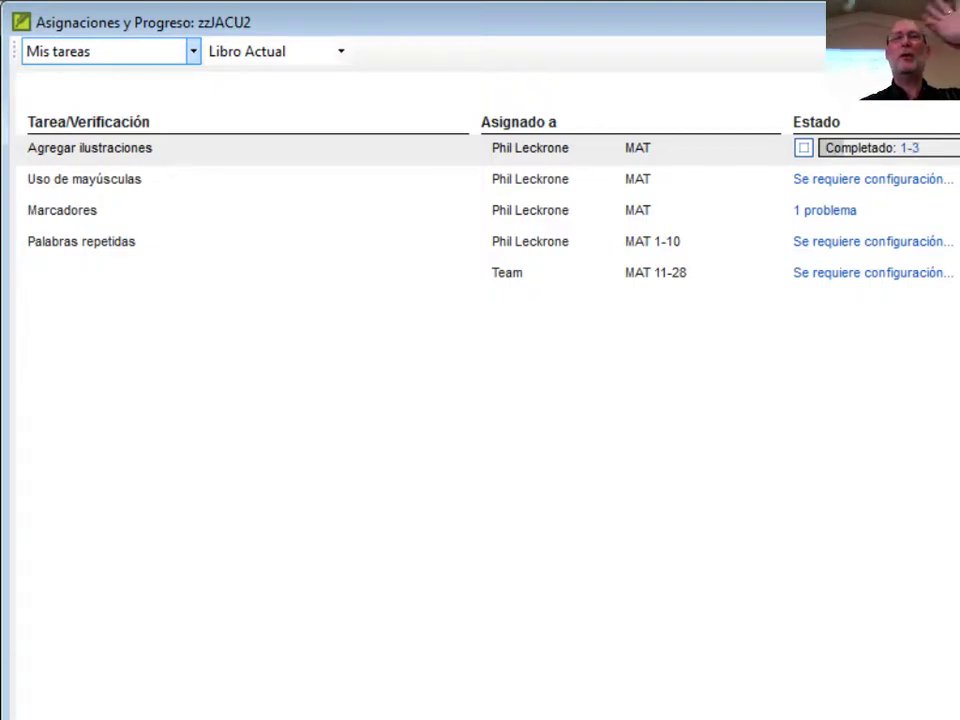
{"action": "left_click", "coordinate": [84, 179]}
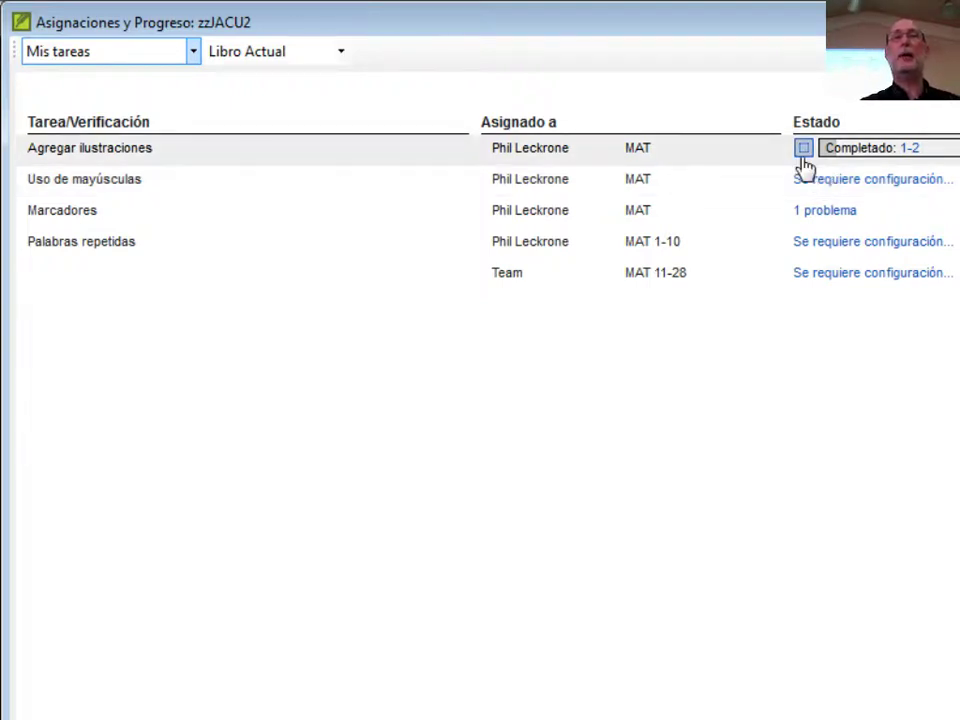
{"action": "left_click", "coordinate": [803, 150]}
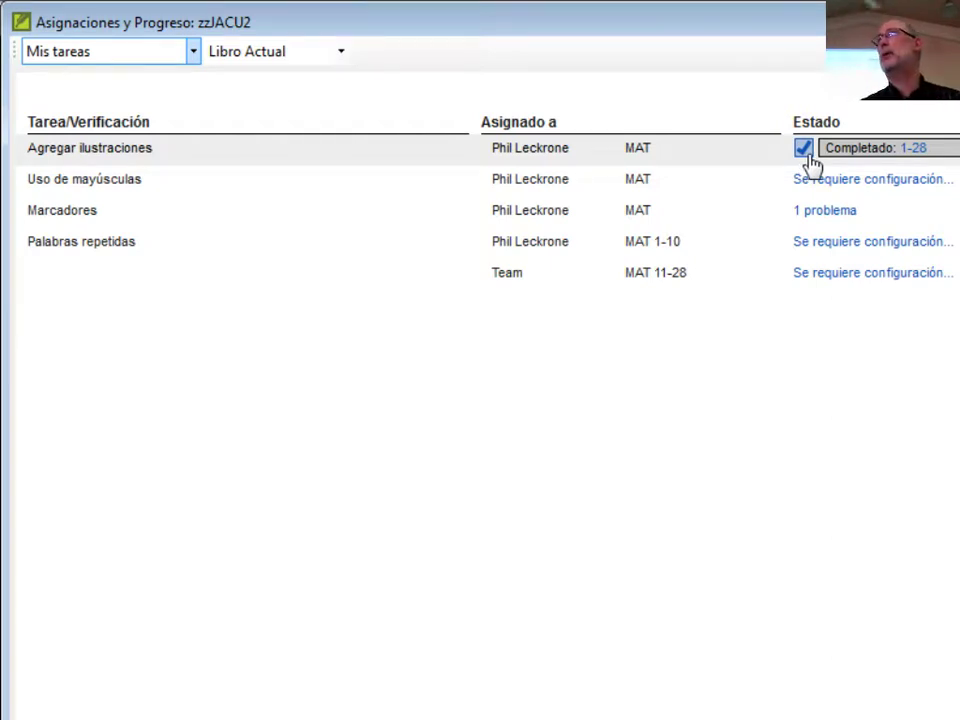
Remove chapters 14 and 21 from the completed chapters of Agregar ilustraciones.
{"action": "left_click", "coordinate": [914, 150]}
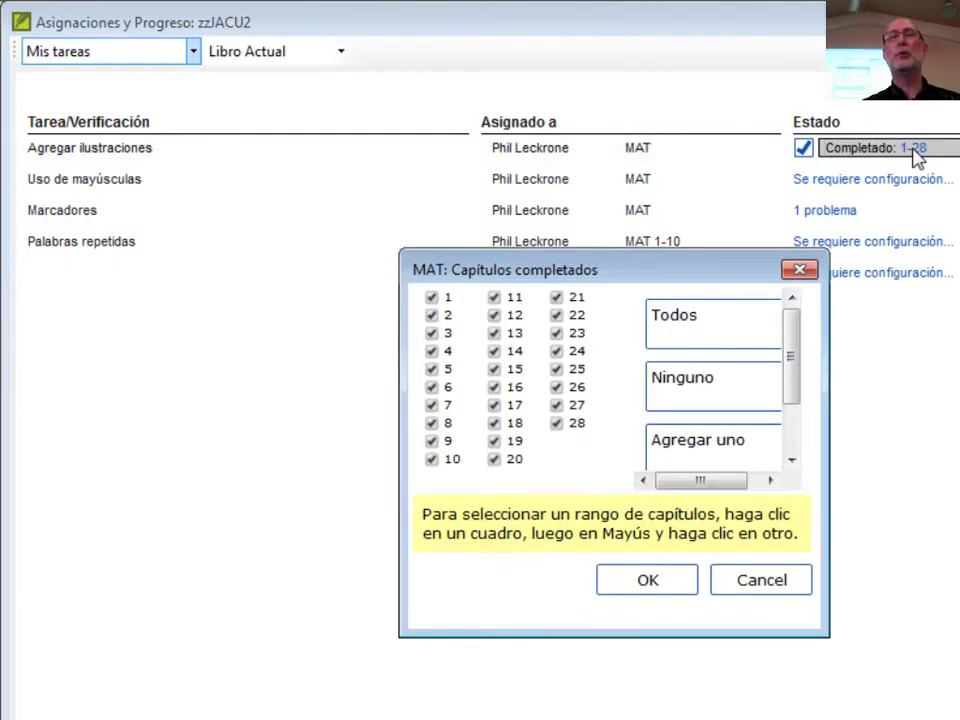
{"action": "left_click", "coordinate": [561, 299]}
{"action": "left_click", "coordinate": [494, 351]}
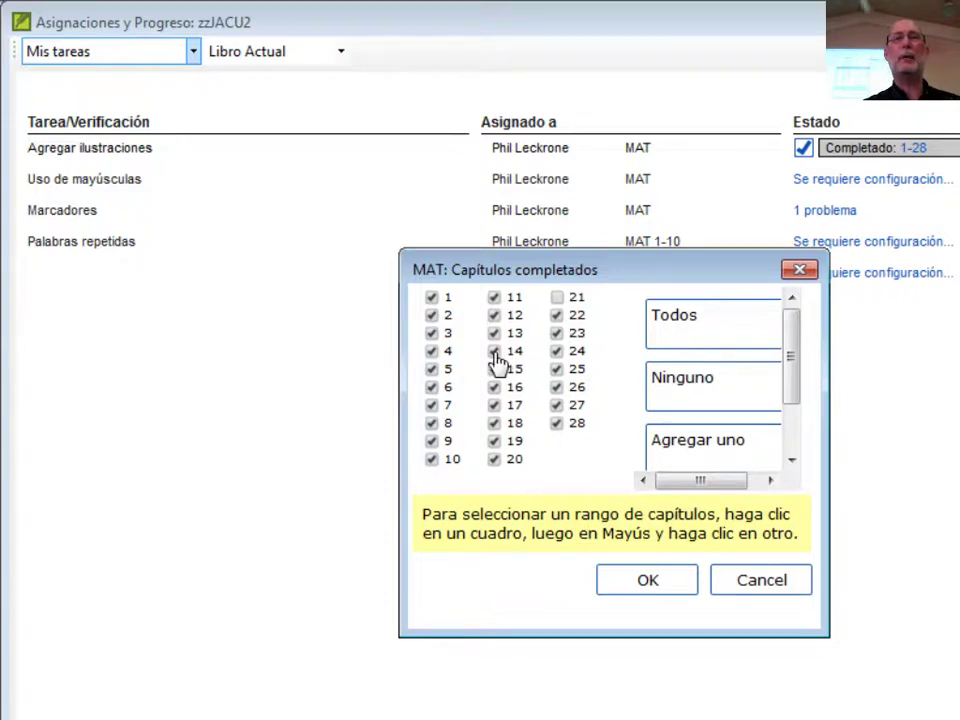
{"action": "left_click", "coordinate": [616, 580]}
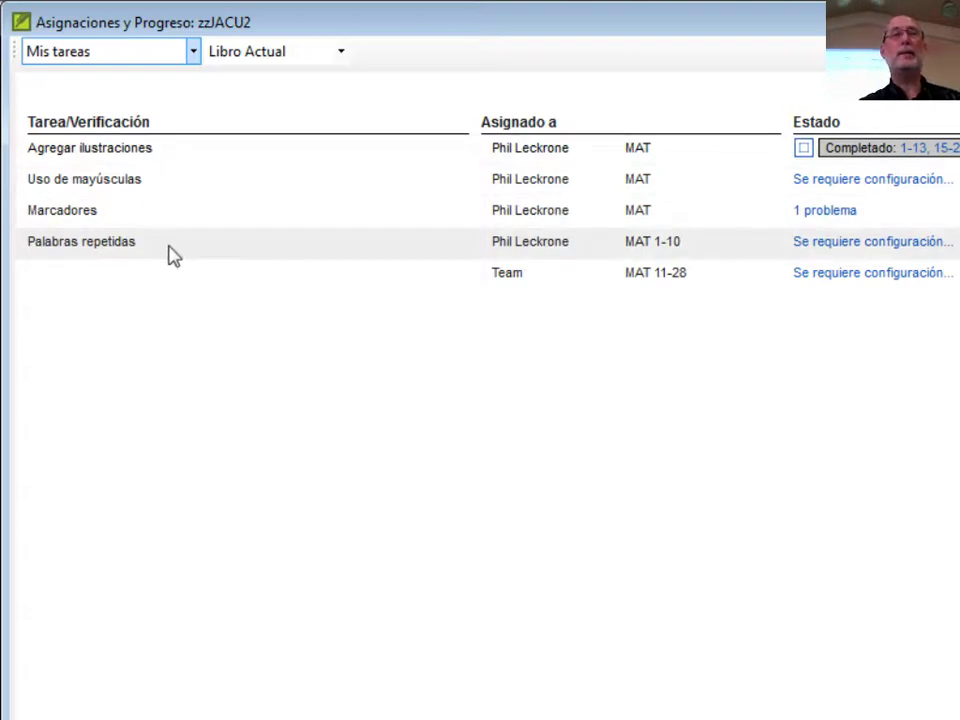
Open the problem list of the Marcadores check and go to the listed verse MAT 1:2 in the text.
{"action": "left_click", "coordinate": [812, 214]}
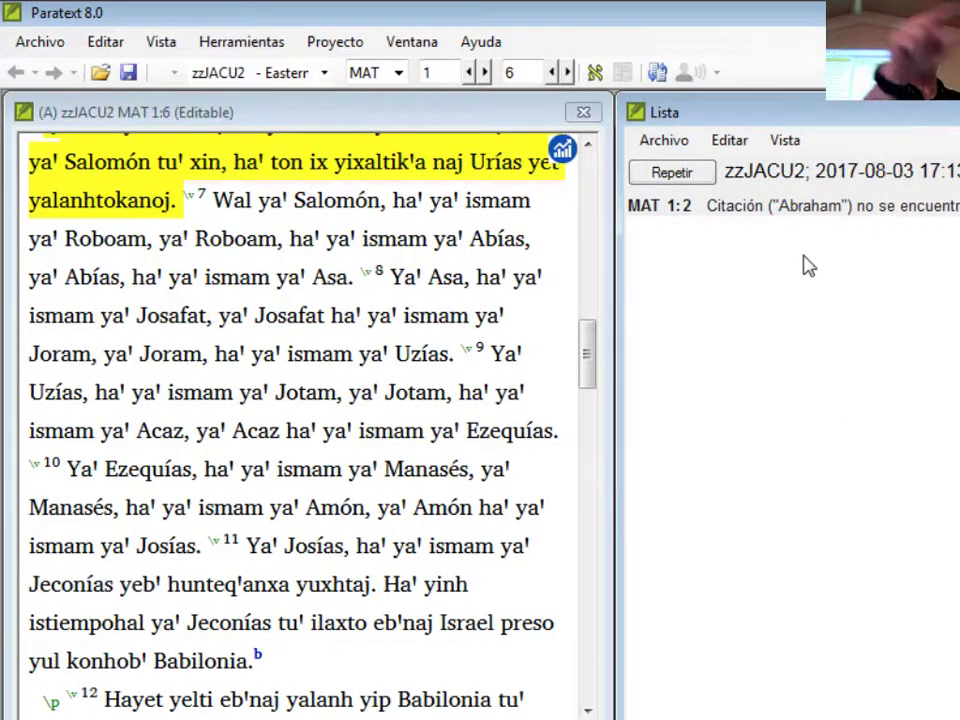
{"action": "double_click", "coordinate": [722, 218]}
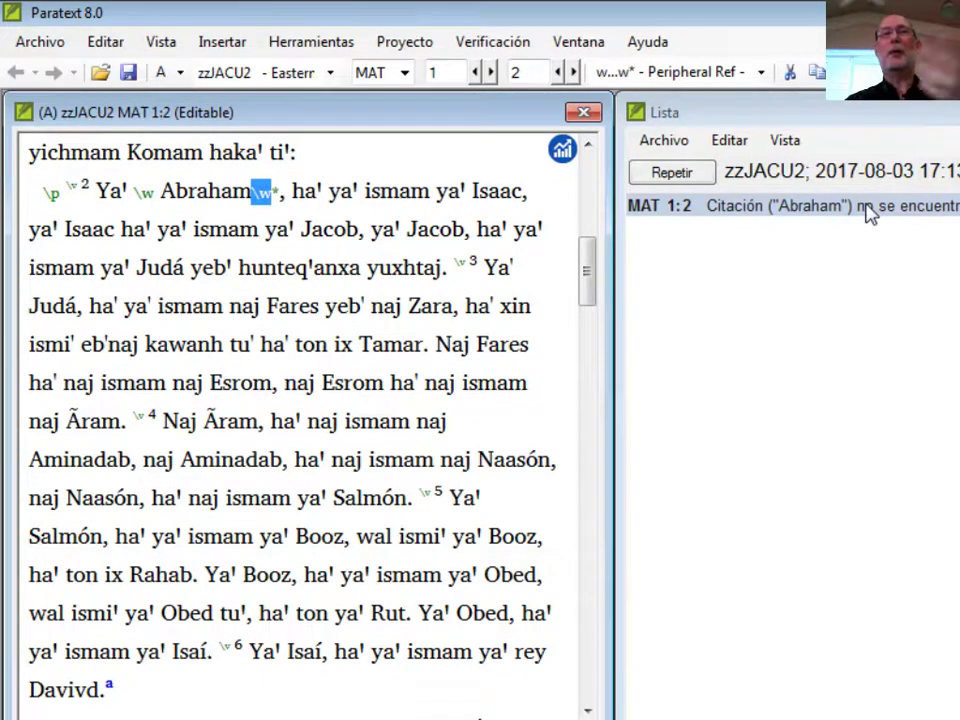
Return to Asignaciones y Progreso and filter the list to Mis tareas.
{"action": "left_click", "coordinate": [560, 150]}
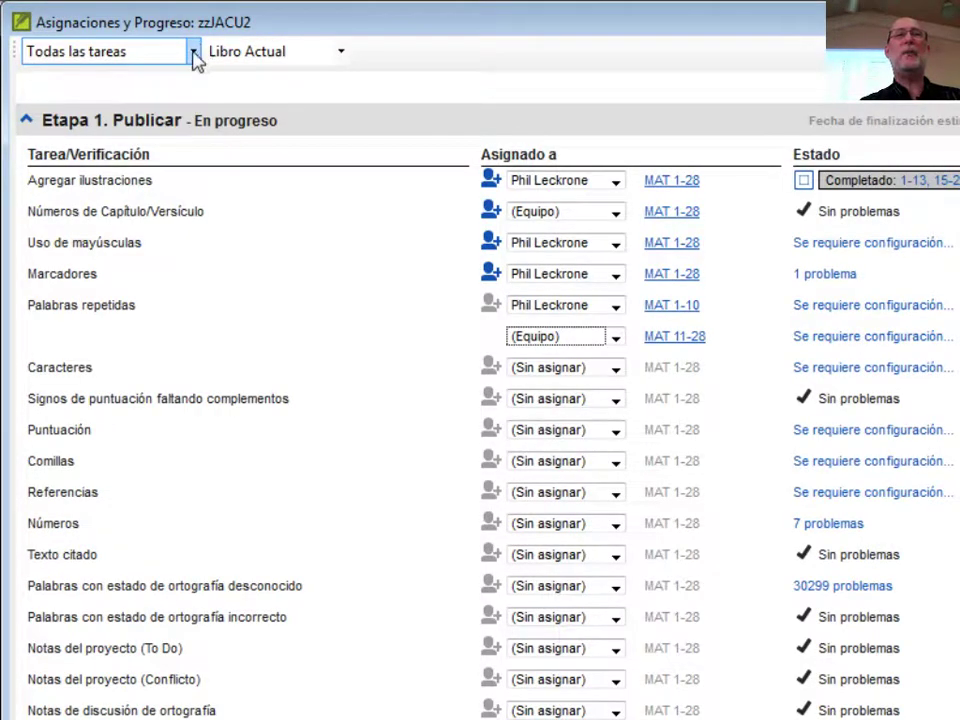
{"action": "left_click", "coordinate": [196, 60]}
{"action": "left_click", "coordinate": [133, 73]}
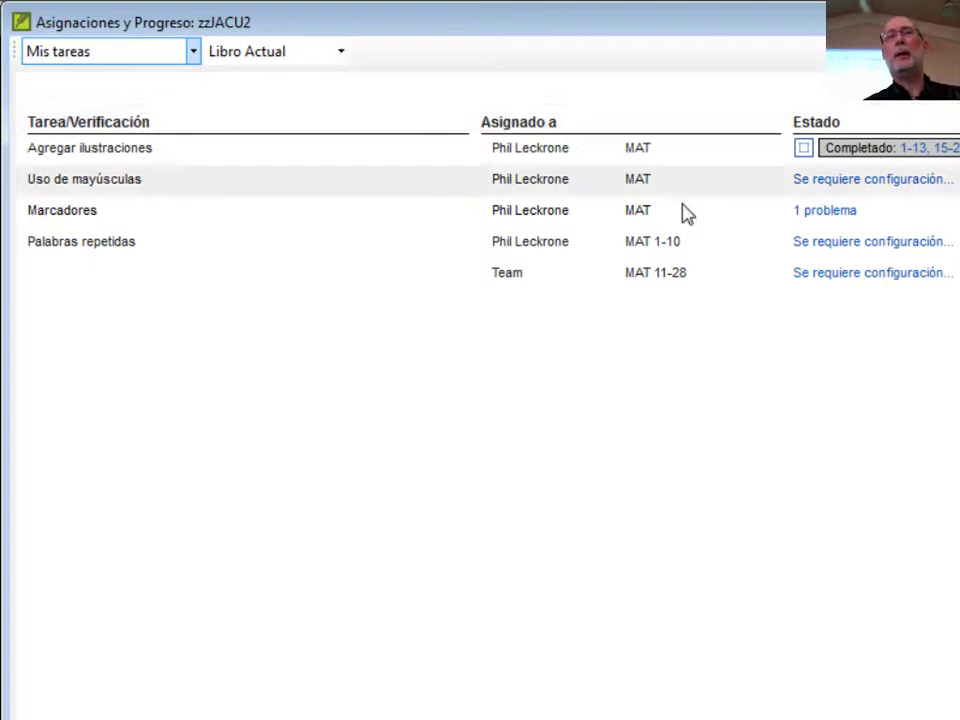
Open the Marcadores problem in MAT 1:2, remove the \w and \w* markers around Abraham, and save the text.
{"action": "left_click", "coordinate": [818, 214]}
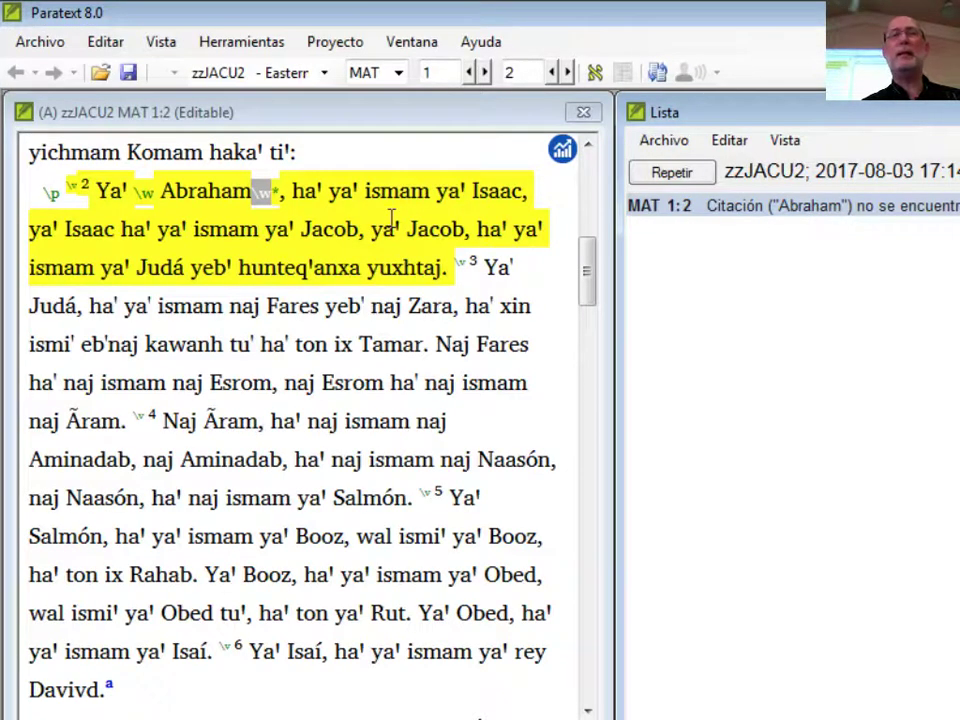
{"action": "left_click", "coordinate": [136, 191]}
{"action": "left_click_drag", "start_coordinate": [136, 191], "coordinate": [161, 200]}
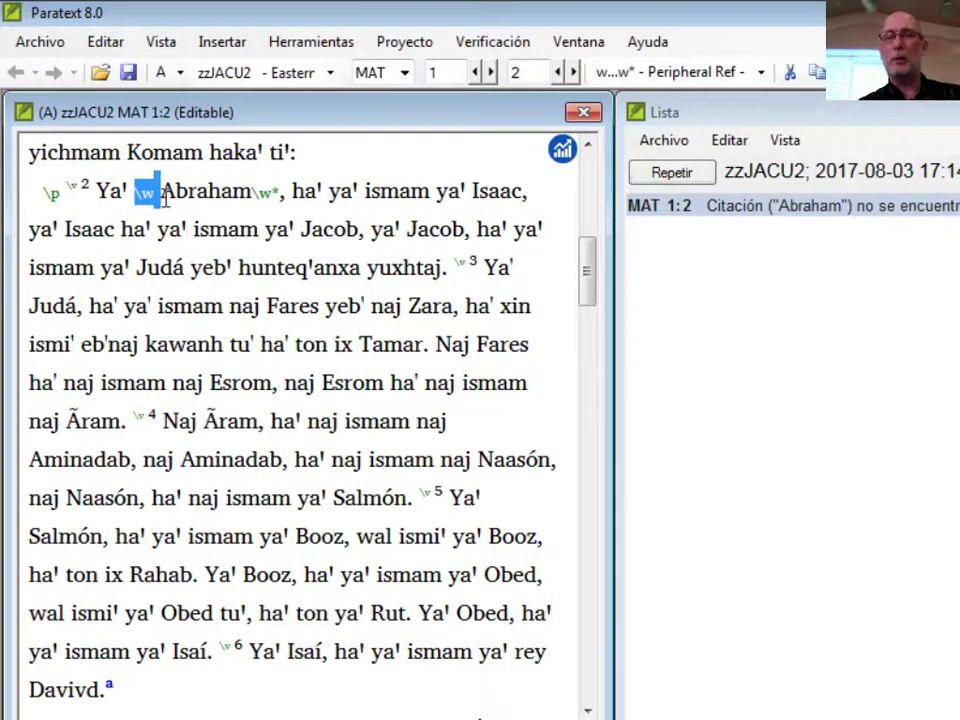
{"action": "key", "text": "Delete"}
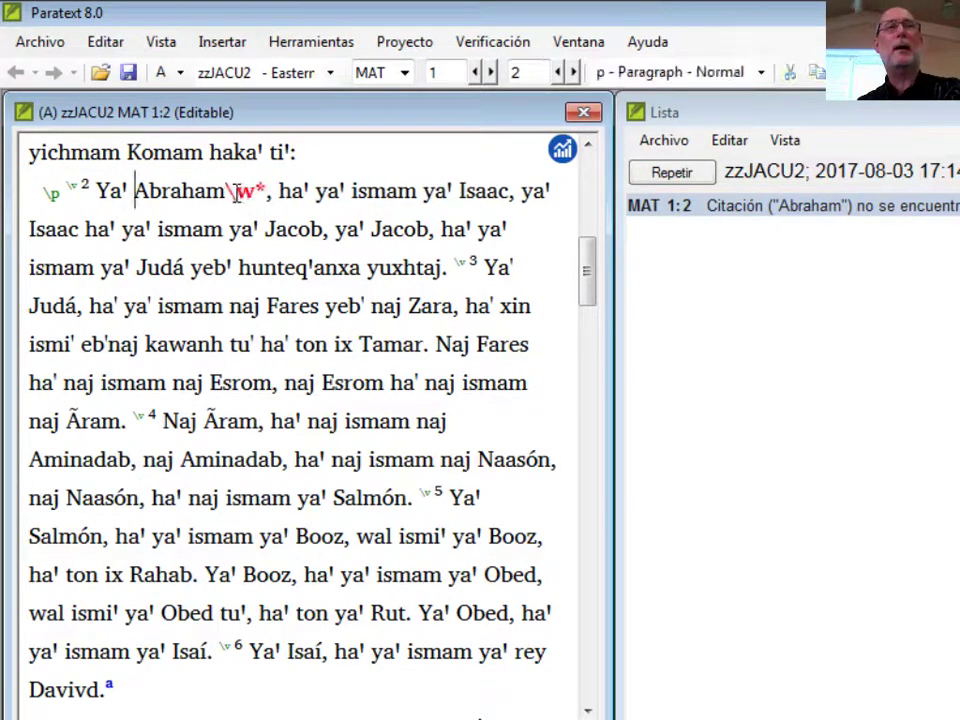
{"action": "left_click_drag", "start_coordinate": [230, 190], "coordinate": [263, 210]}
{"action": "key", "text": "Delete"}
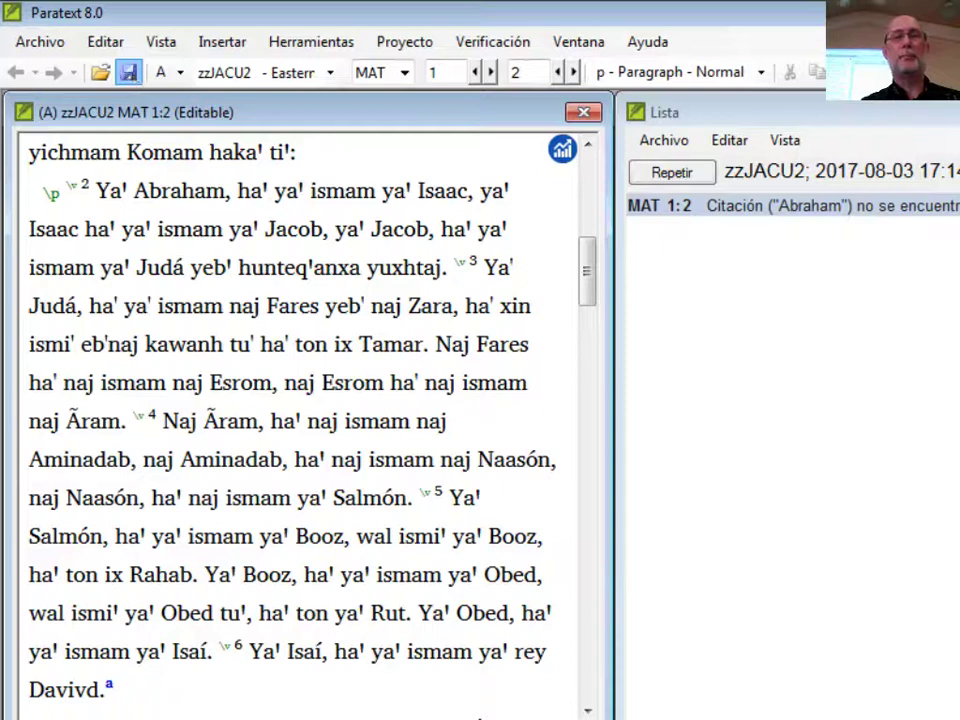
{"action": "left_click", "coordinate": [128, 73]}
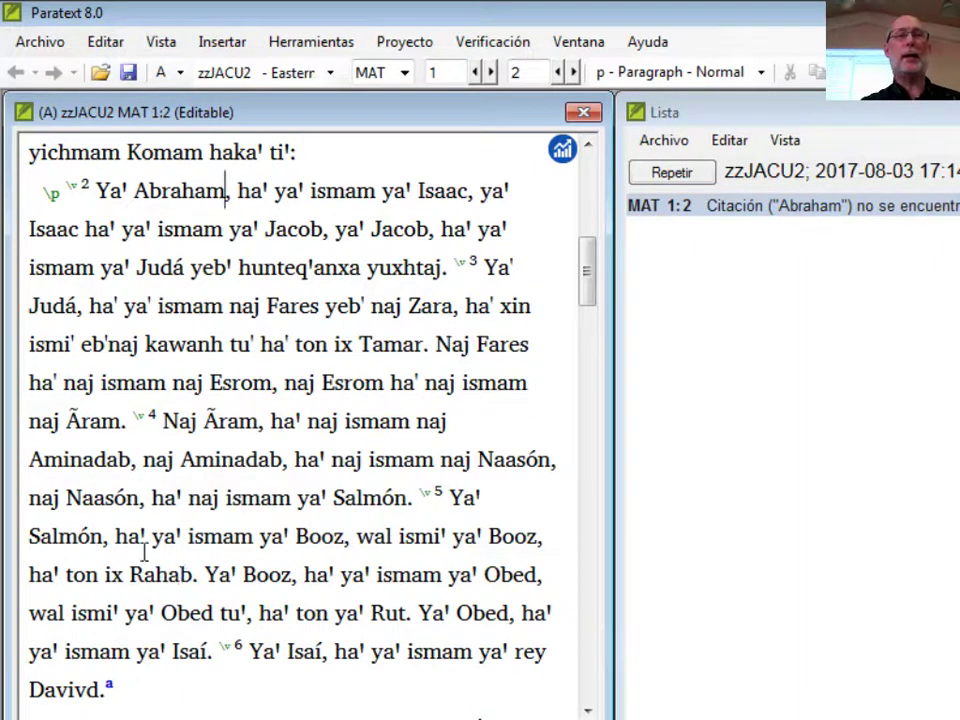
Change the \p marker before verse 2 of MAT 1 to \py and save the text.
{"action": "left_click", "coordinate": [55, 190]}
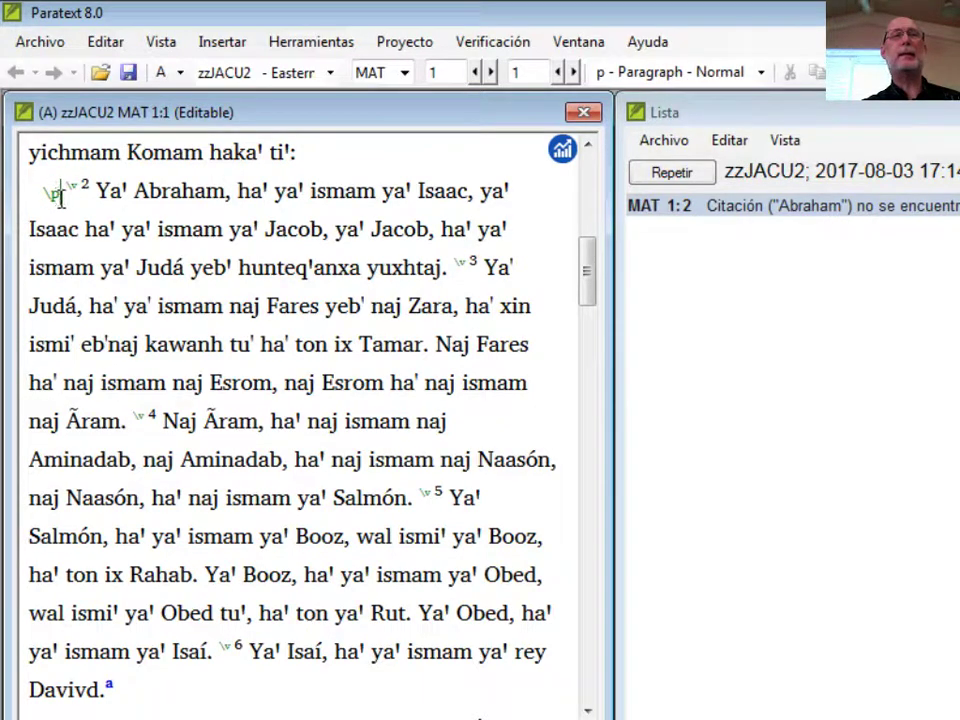
{"action": "type", "text": "y"}
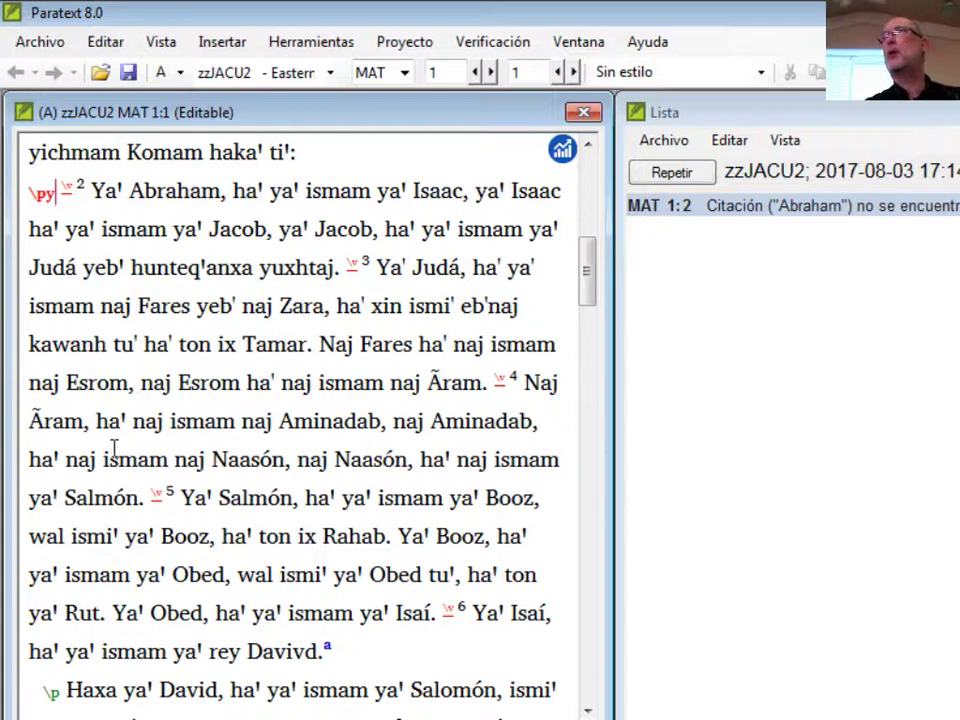
{"action": "left_click", "coordinate": [127, 73]}
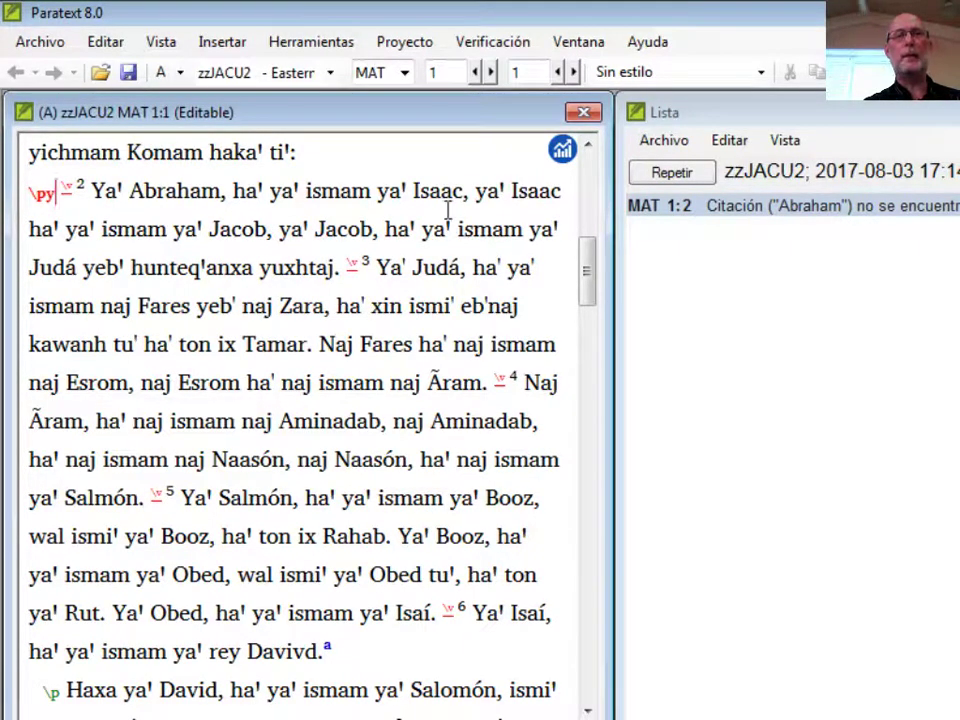
Open the Marcadores problem list from Mis tareas in Asignaciones y Progreso and go to the listed verse MAT 1:6.
{"action": "left_click", "coordinate": [563, 152]}
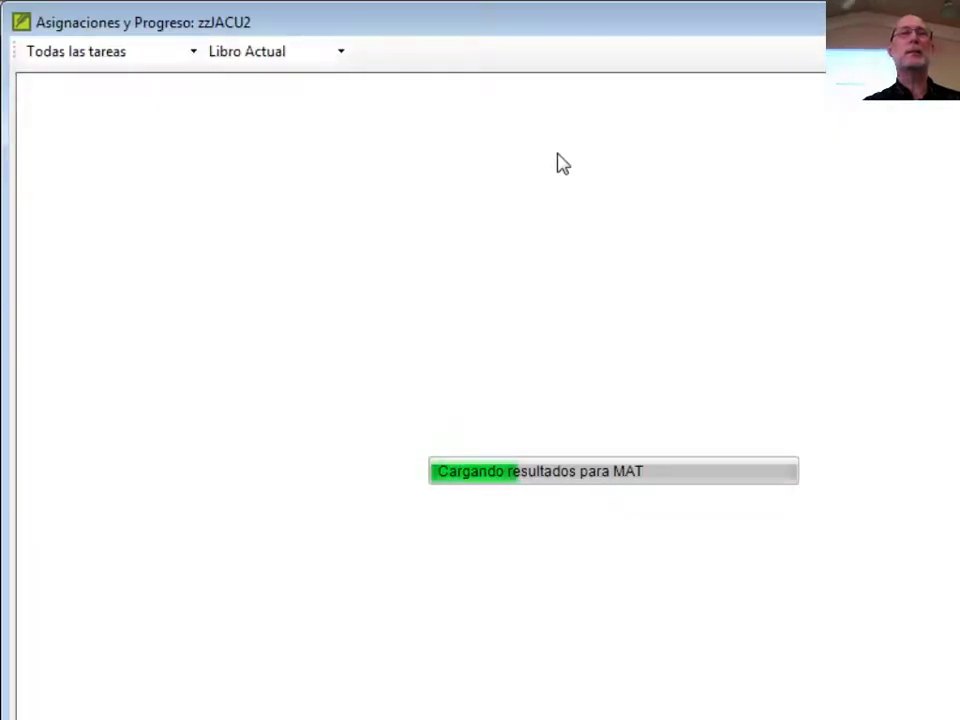
{"action": "left_click", "coordinate": [137, 52]}
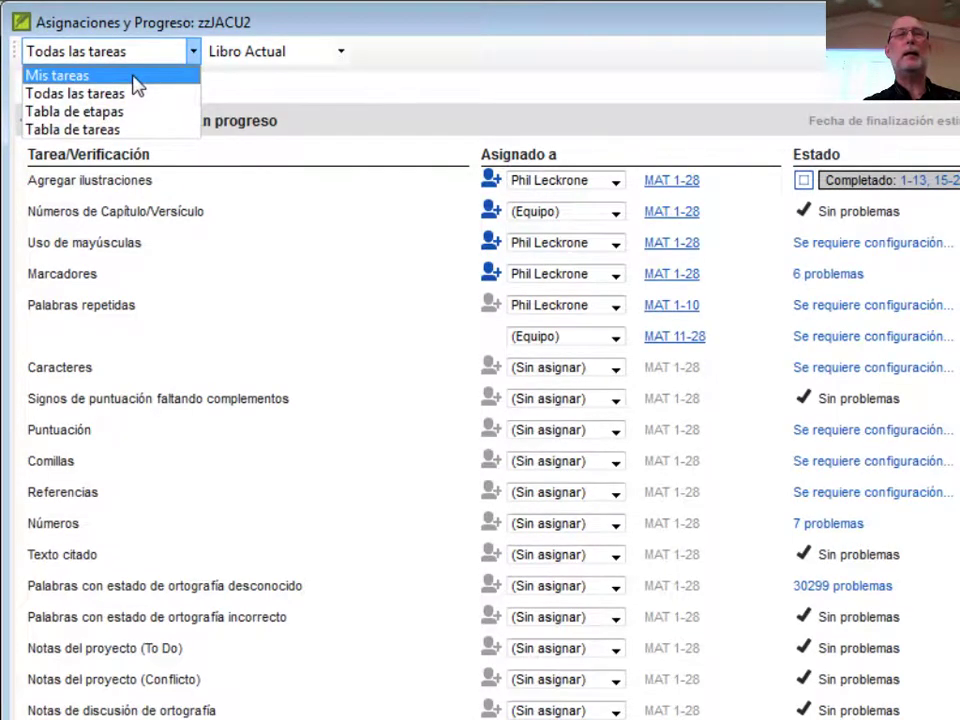
{"action": "left_click", "coordinate": [131, 77]}
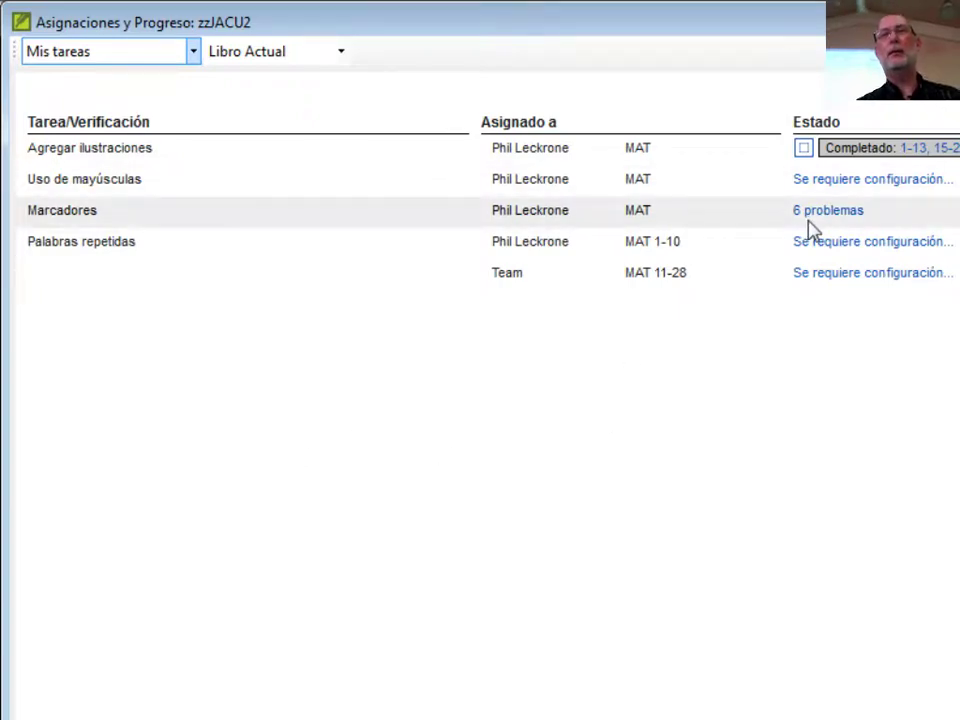
{"action": "left_click", "coordinate": [810, 214]}
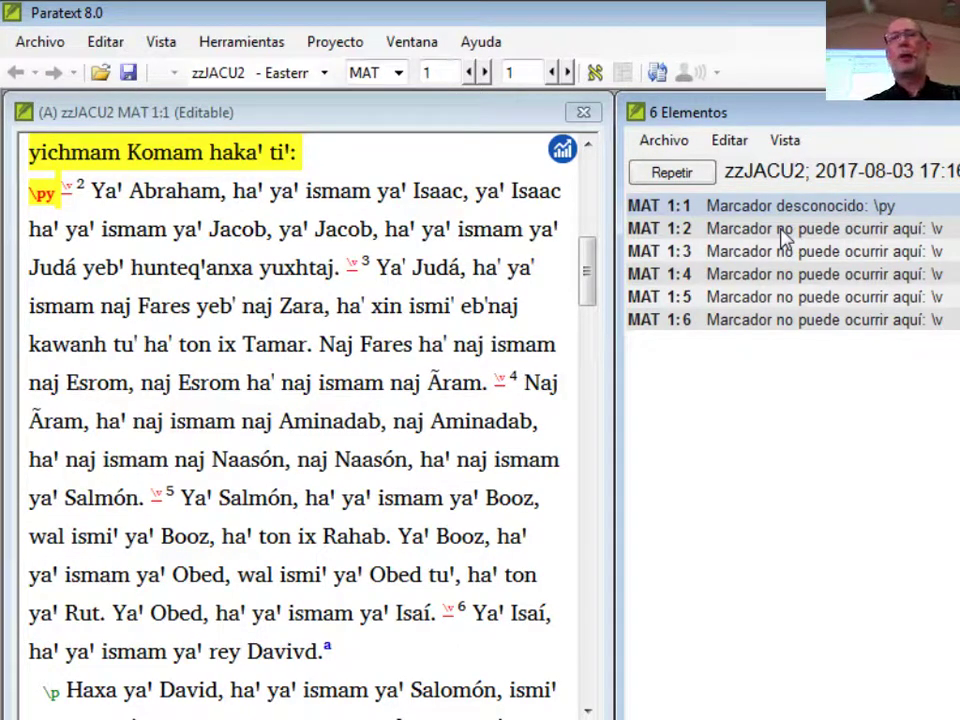
{"action": "left_click", "coordinate": [738, 322]}
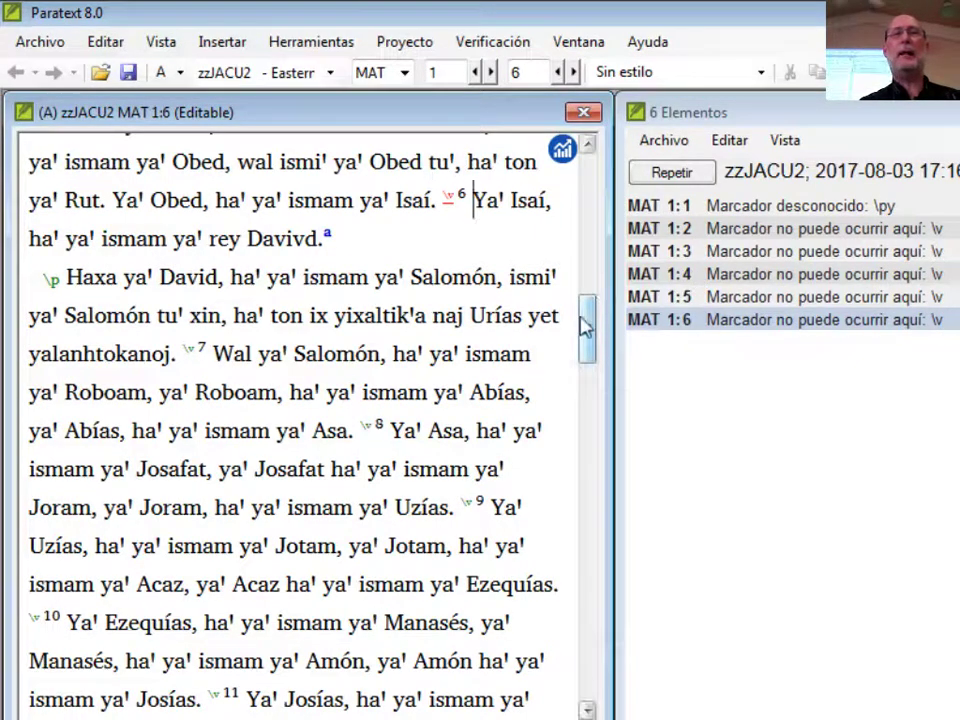
Correct the \py marker before verse 2 to \p and rerun the Marcadores check, saving the edits to MAT.
{"action": "left_click_drag", "start_coordinate": [585, 328], "coordinate": [588, 250]}
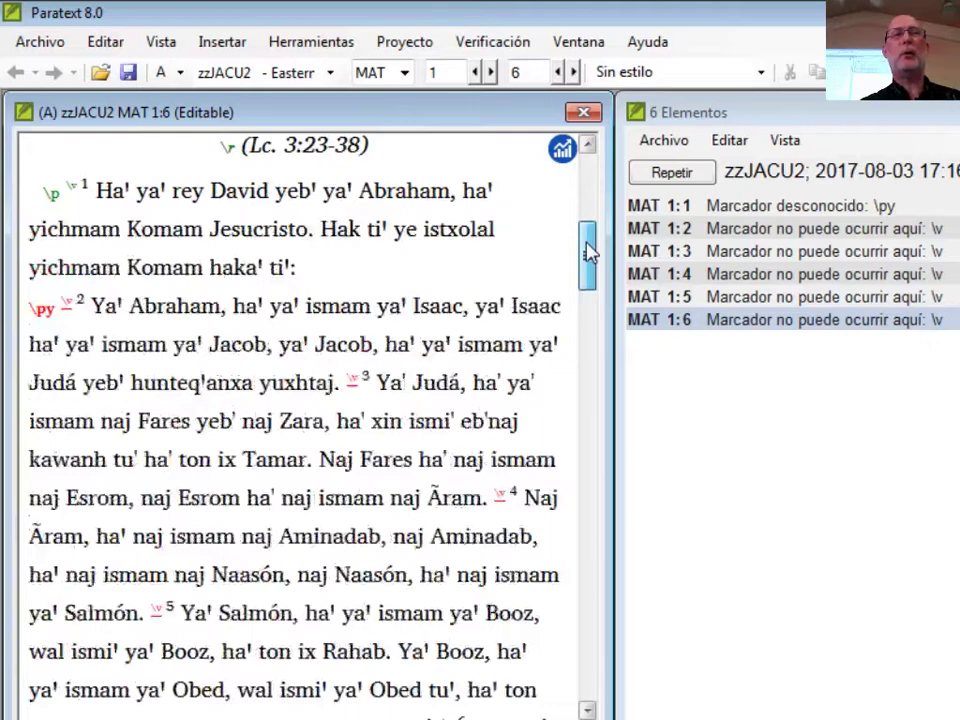
{"action": "left_click", "coordinate": [47, 307]}
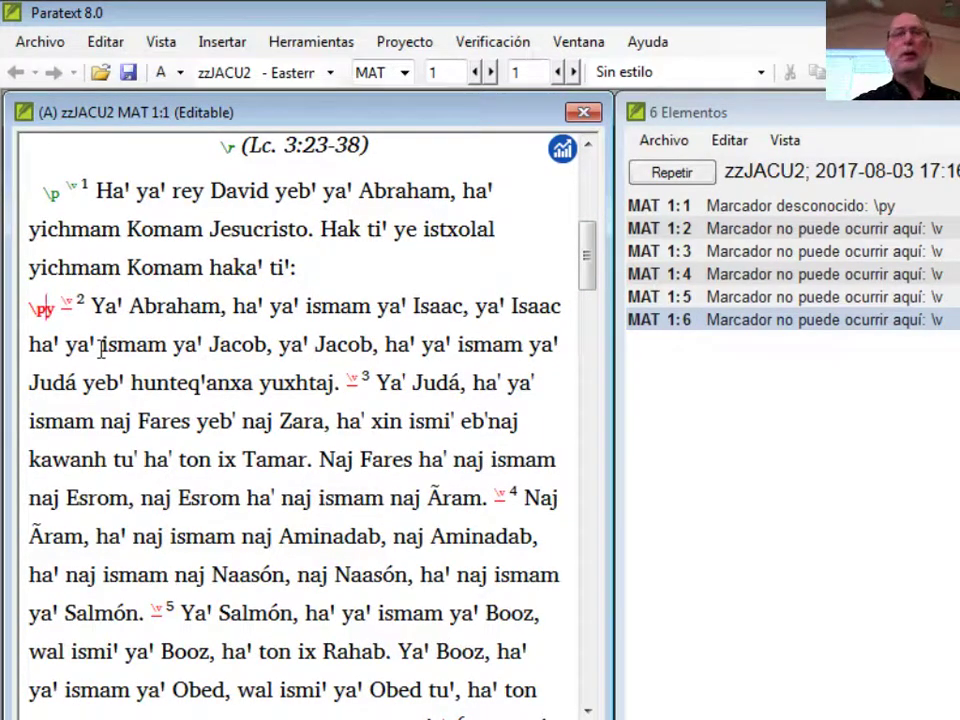
{"action": "key", "text": "Delete"}
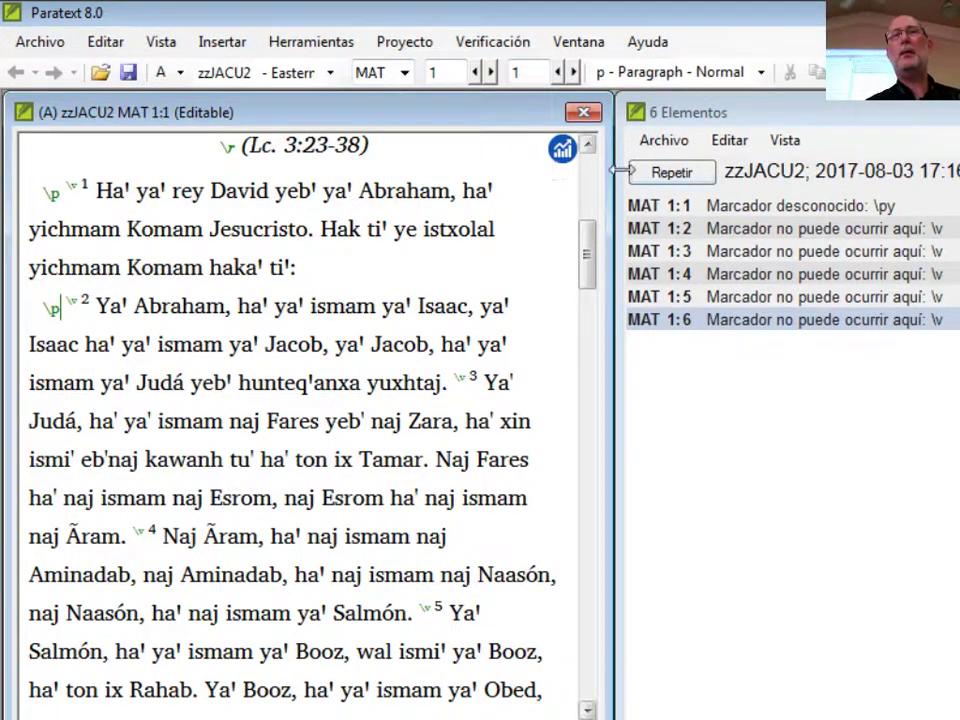
{"action": "left_click", "coordinate": [671, 172]}
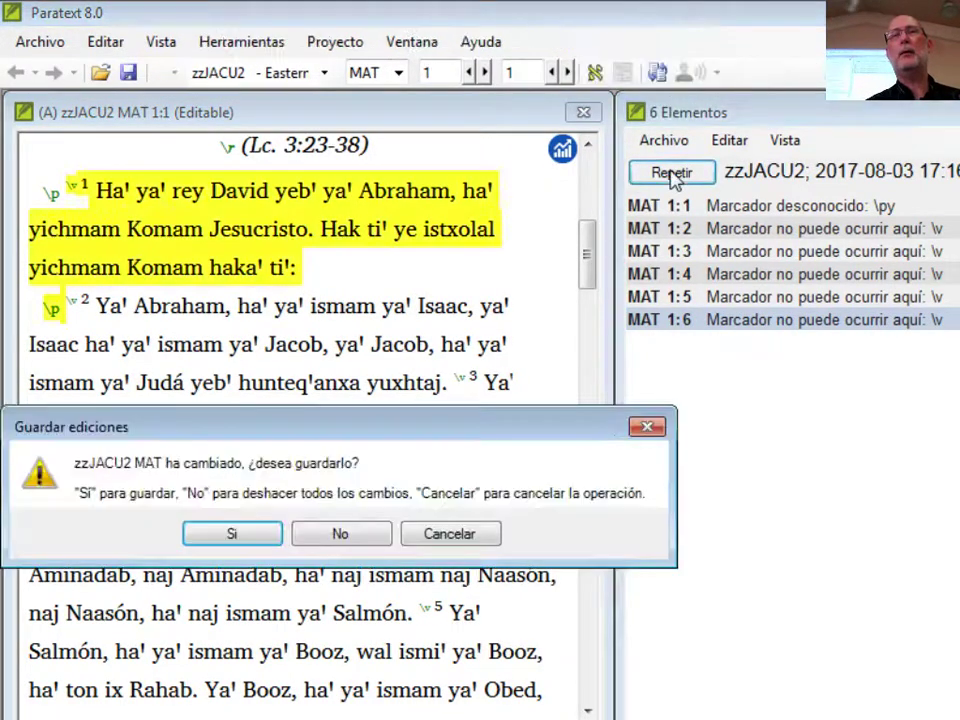
{"action": "left_click", "coordinate": [232, 532]}
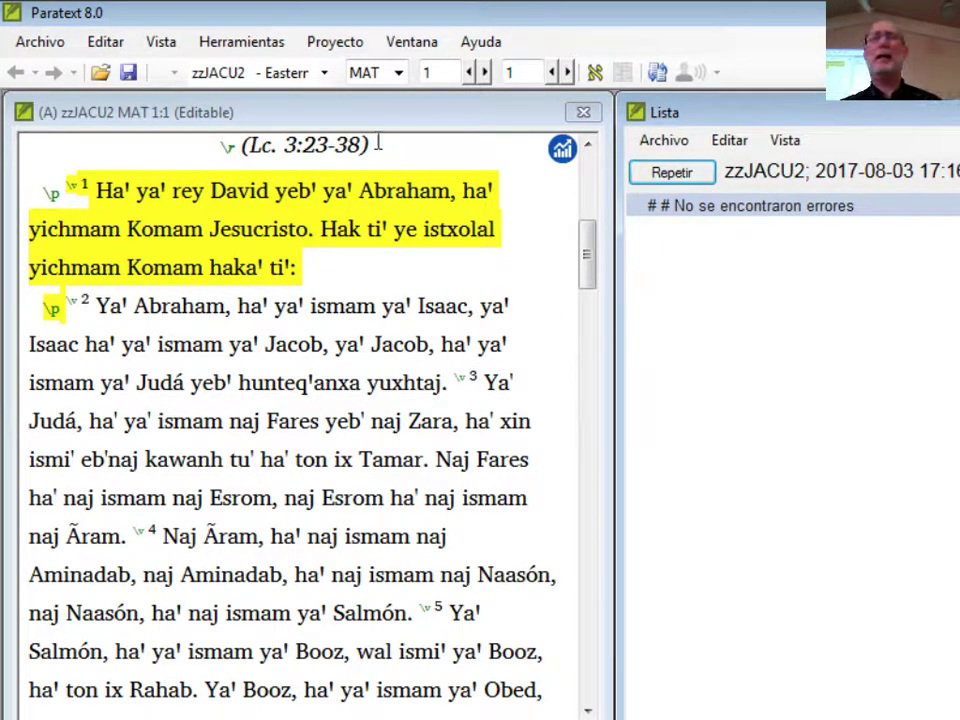
Open the project plan of zzJACU2 and add a task named Introducciones to the Publicar stage.
{"action": "left_click", "coordinate": [349, 45]}
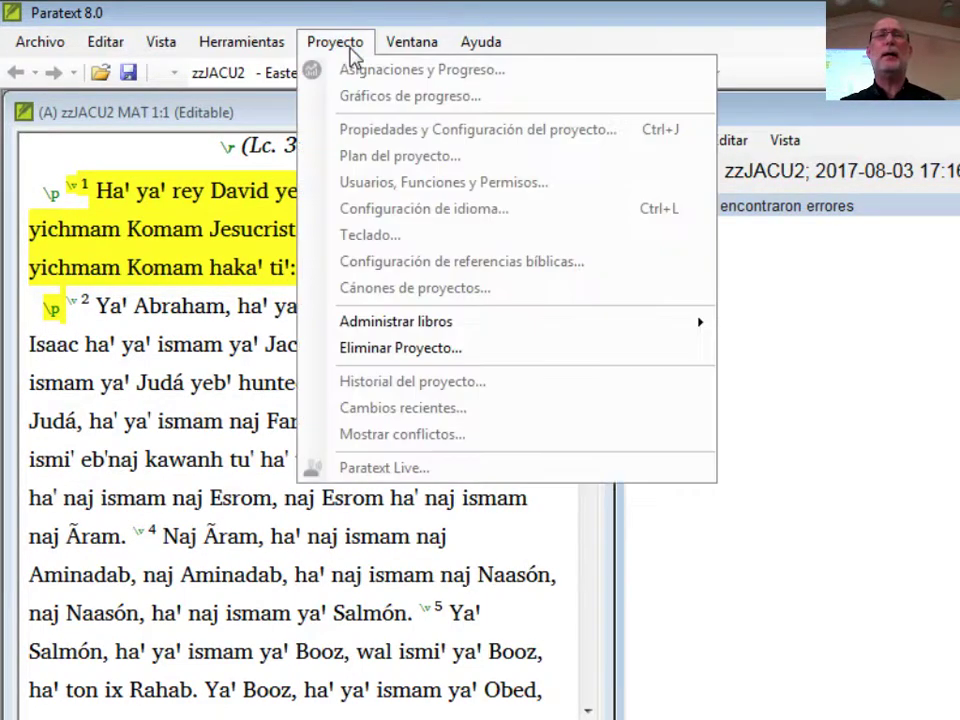
{"action": "left_click", "coordinate": [204, 229]}
{"action": "left_click", "coordinate": [404, 44]}
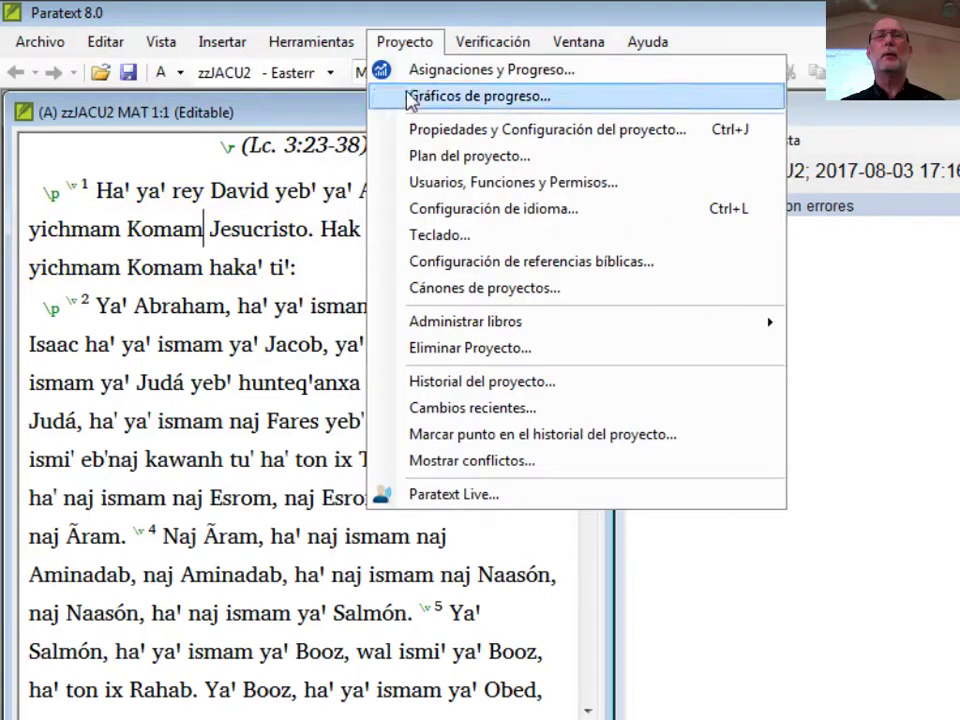
{"action": "left_click", "coordinate": [426, 156]}
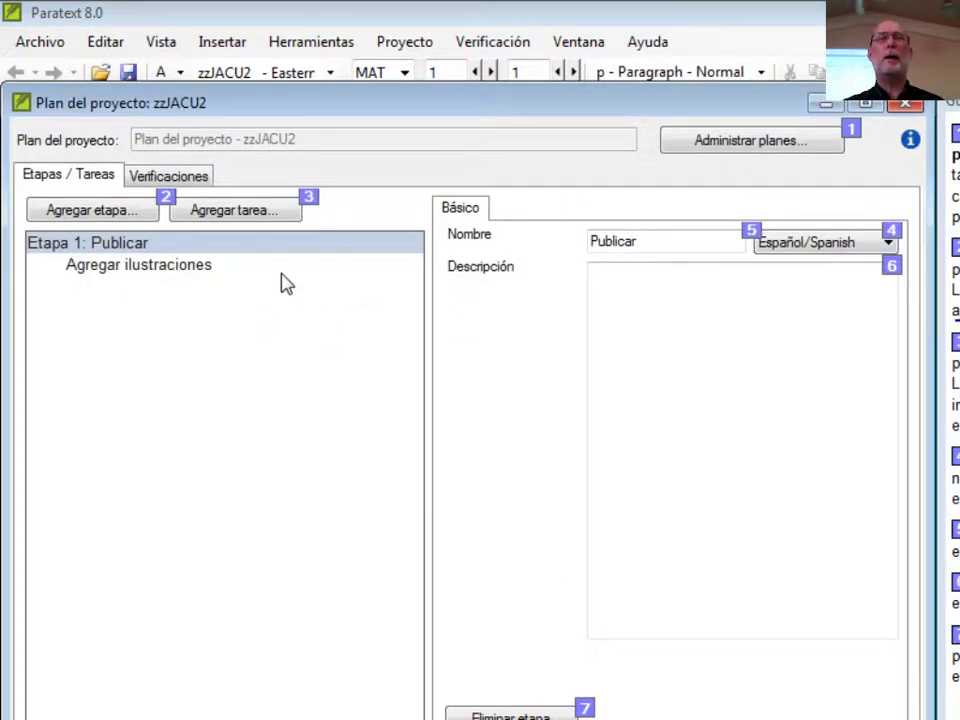
{"action": "left_click", "coordinate": [257, 216]}
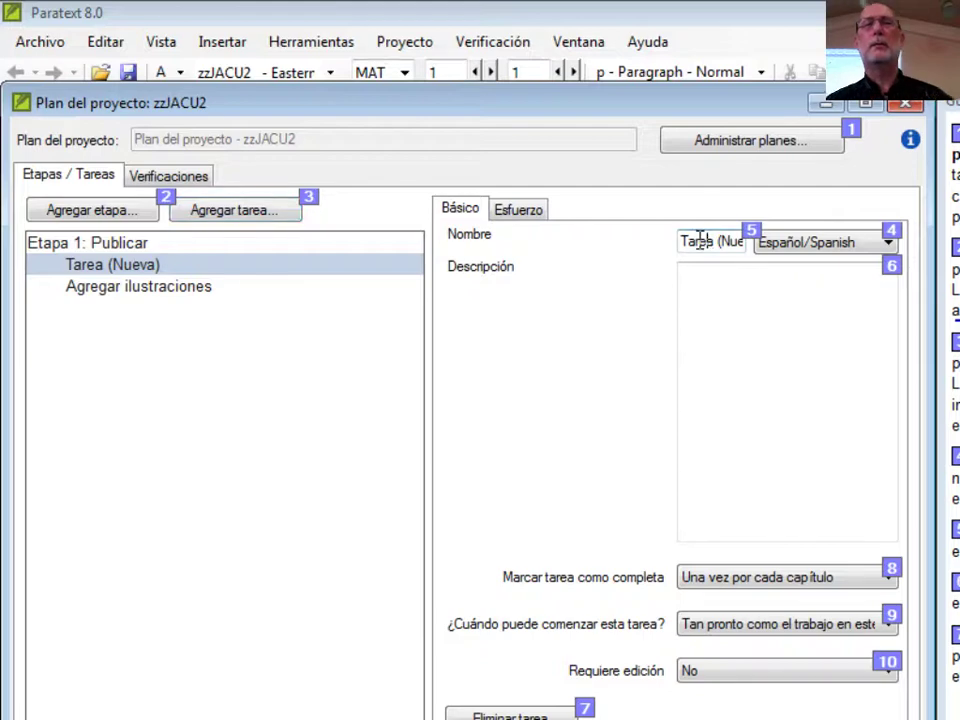
{"action": "left_click_drag", "start_coordinate": [684, 243], "coordinate": [745, 243]}
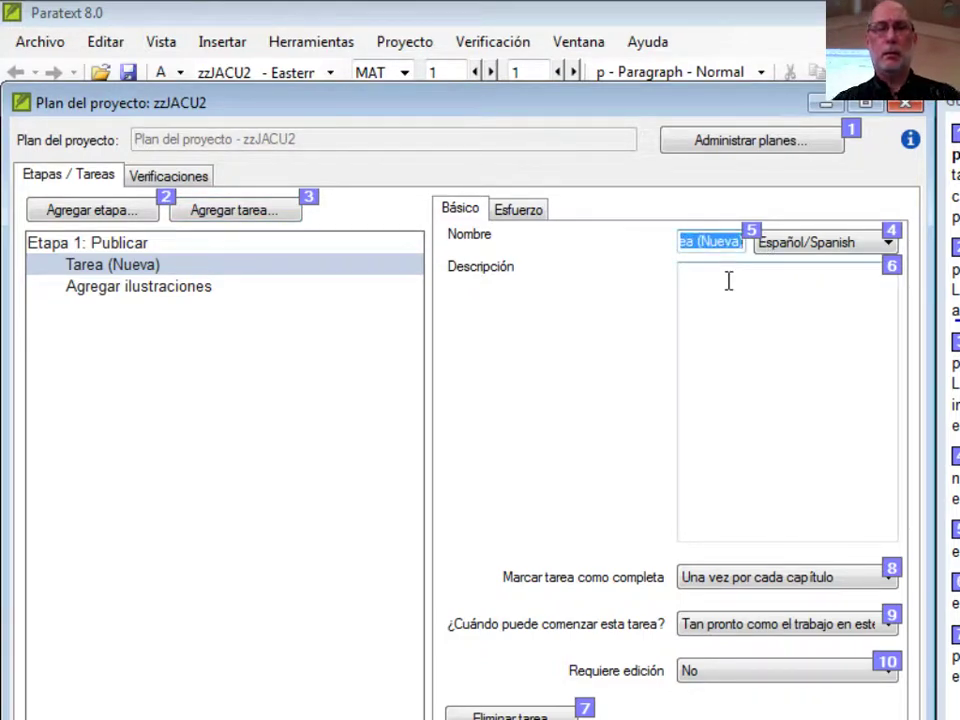
{"action": "type", "text": "Int"}
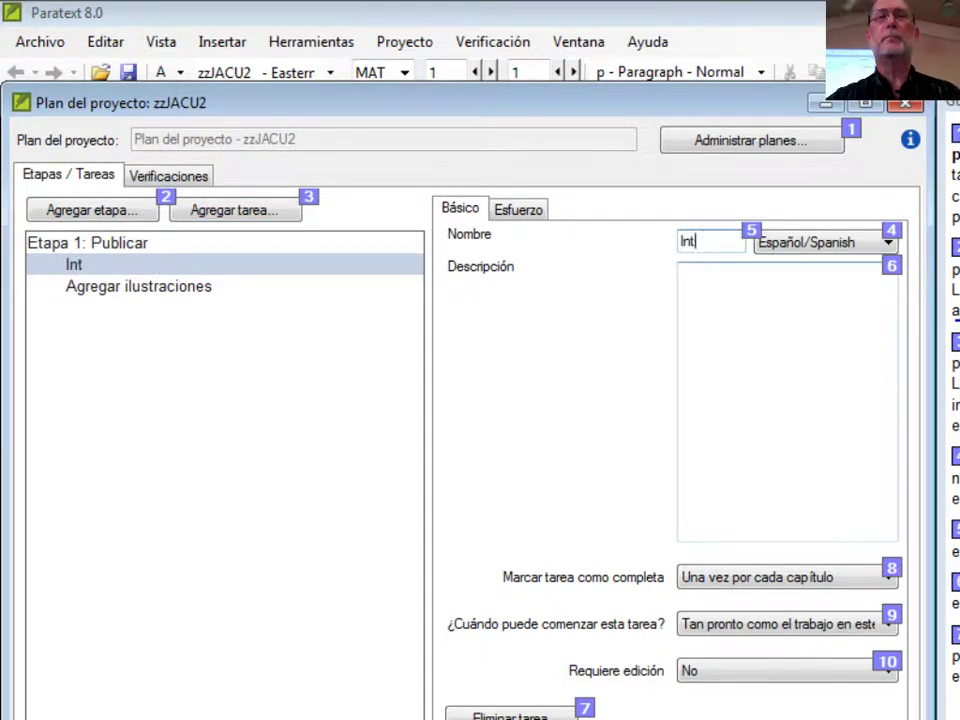
{"action": "type", "text": "roduc"}
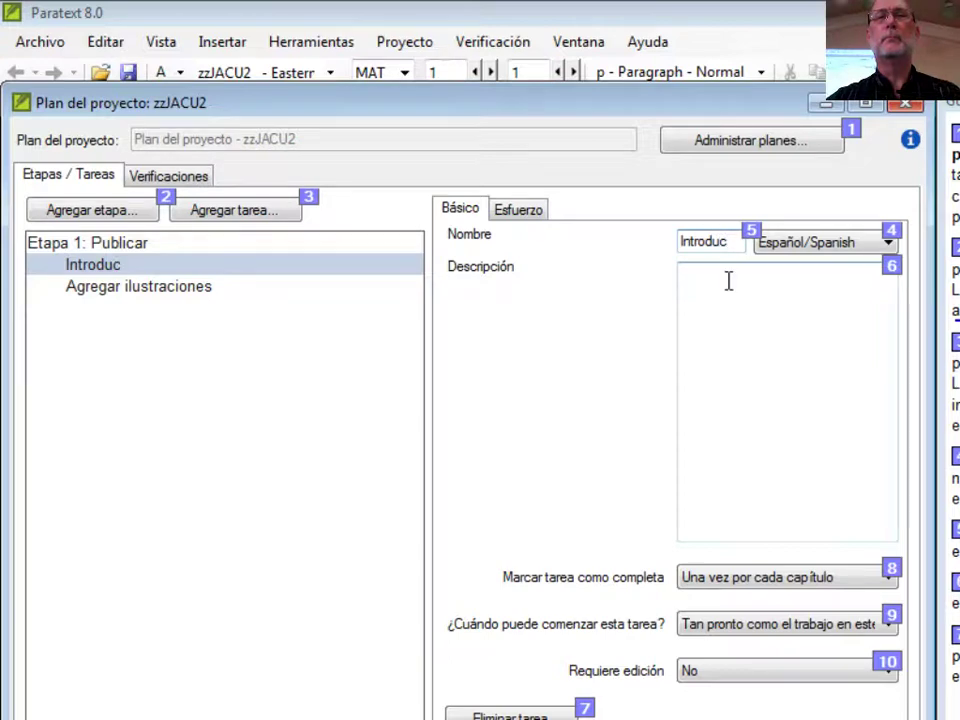
{"action": "type", "text": "ciones"}
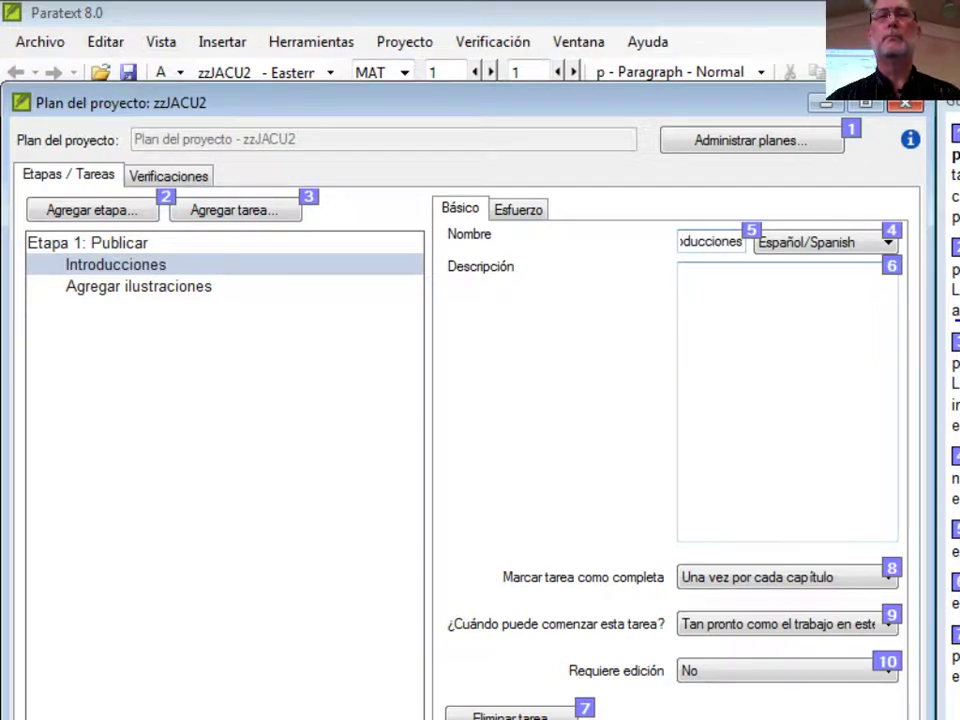
Set Introducciones to be marked complete Una vez para todo el libro and to require editing of Texto de la Escritura (zzJACU2).
{"action": "left_click", "coordinate": [716, 580]}
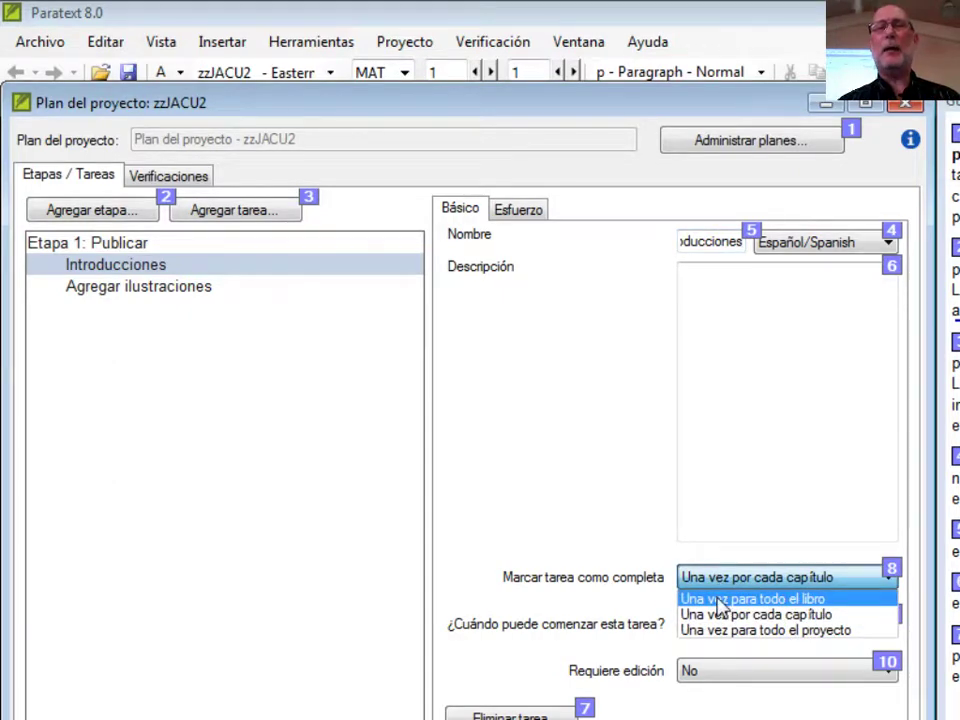
{"action": "left_click", "coordinate": [717, 600]}
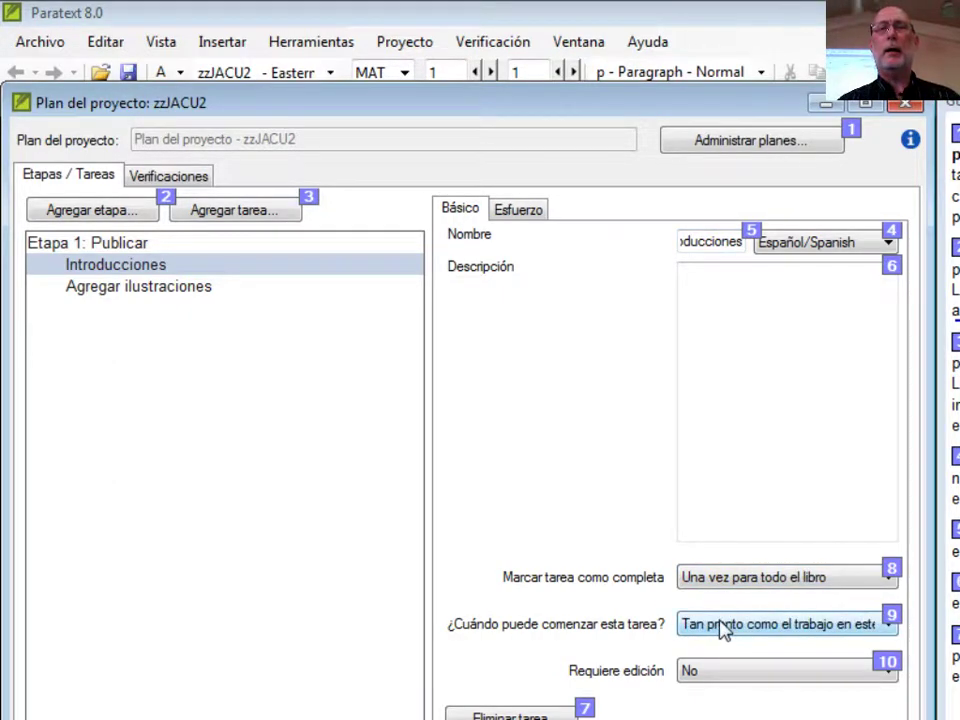
{"action": "left_click", "coordinate": [737, 672]}
{"action": "left_click", "coordinate": [737, 707]}
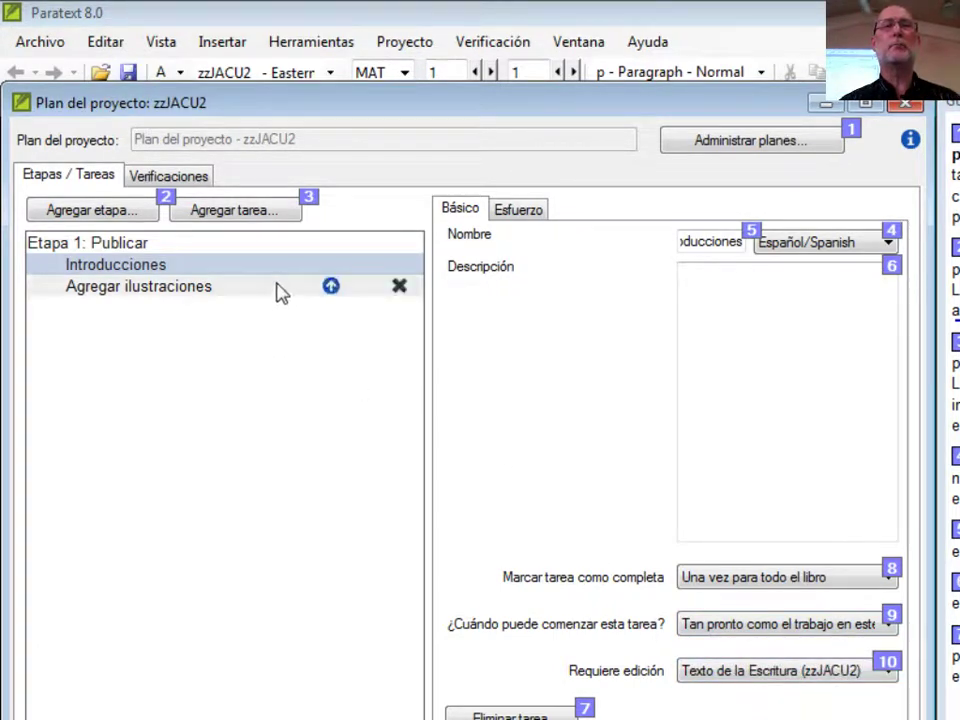
Add a task named Notas al pie below Introducciones, using the first start option beginning Después de que se complete la tarea anterior.
{"action": "left_click", "coordinate": [240, 212]}
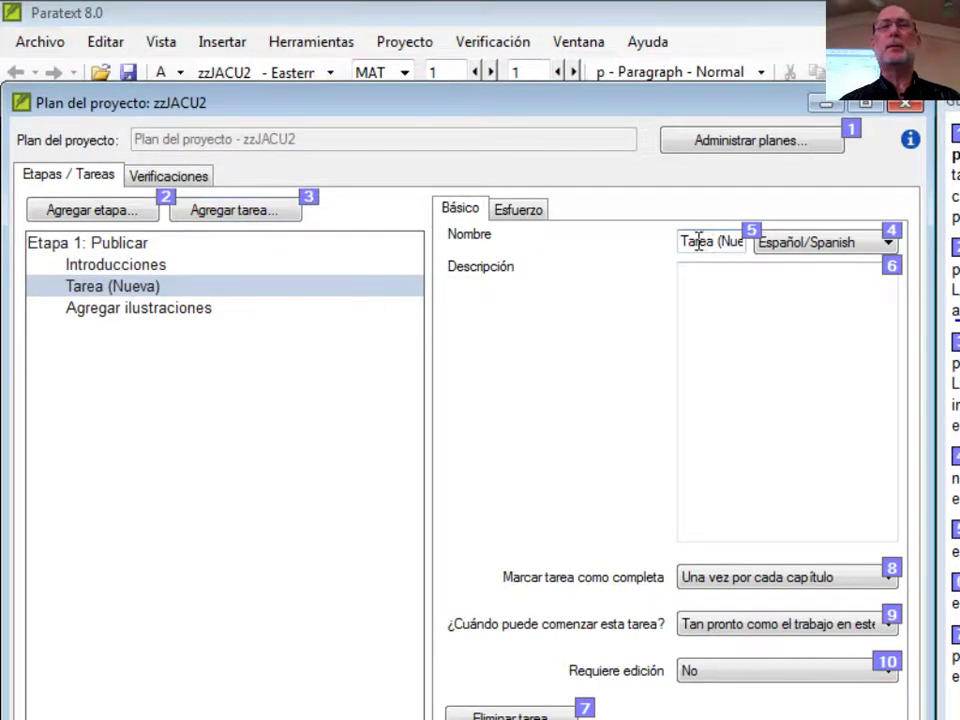
{"action": "key", "text": "ctrl+a"}
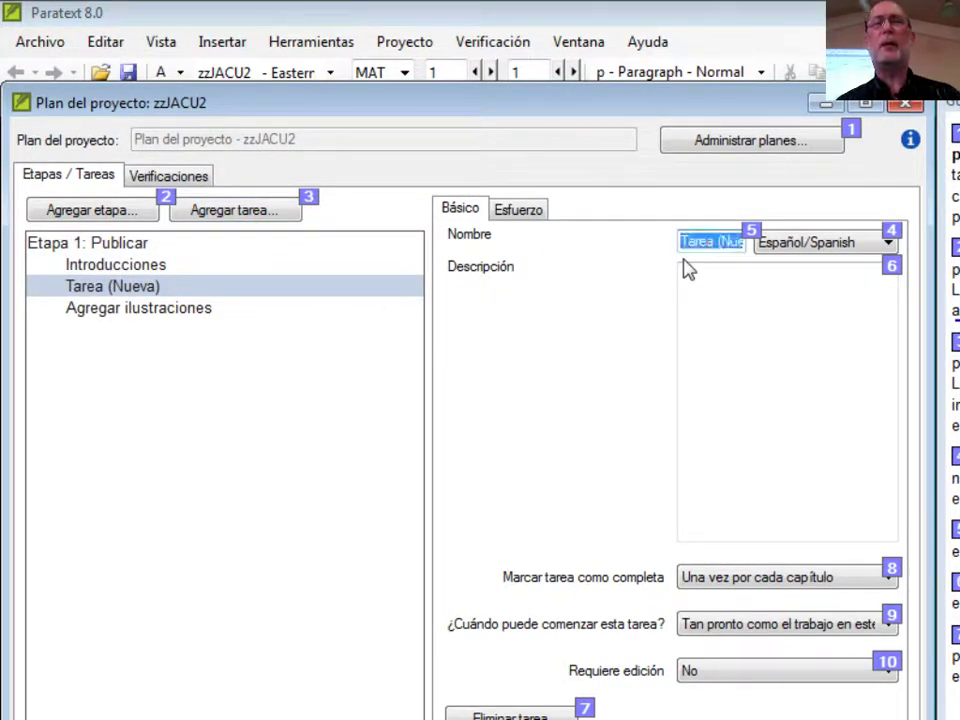
{"action": "type", "text": "Not"}
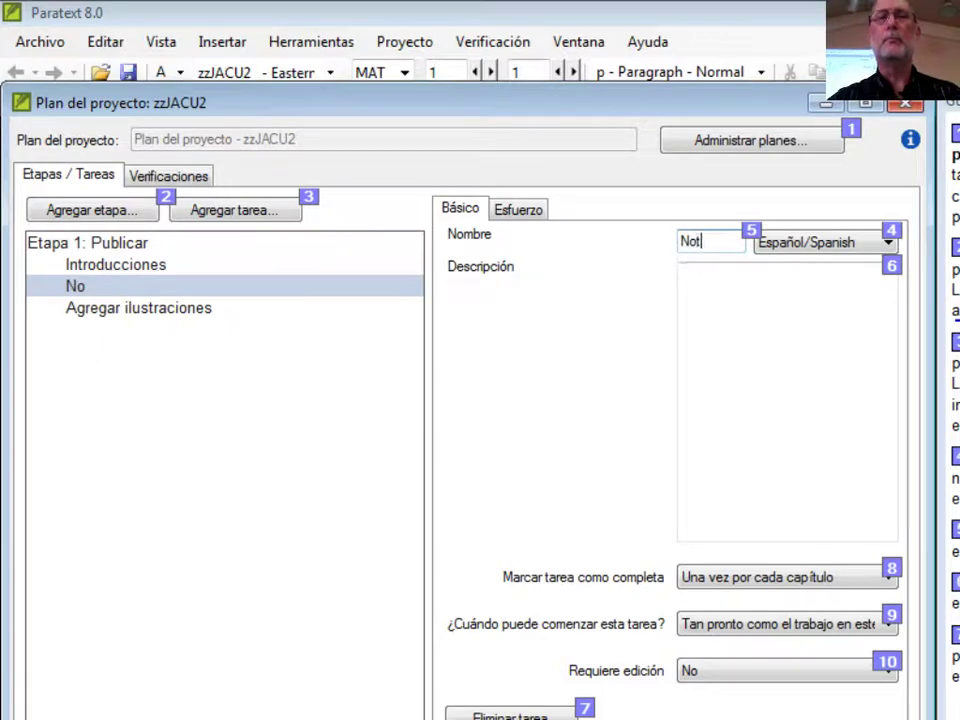
{"action": "type", "text": "as al pie"}
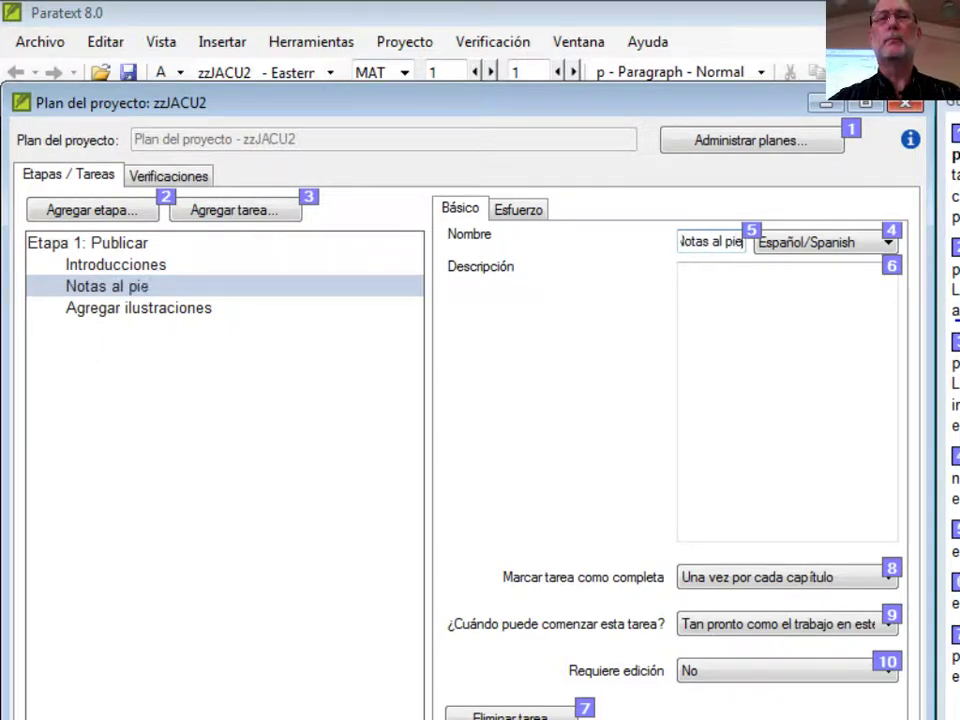
{"action": "left_click", "coordinate": [720, 624]}
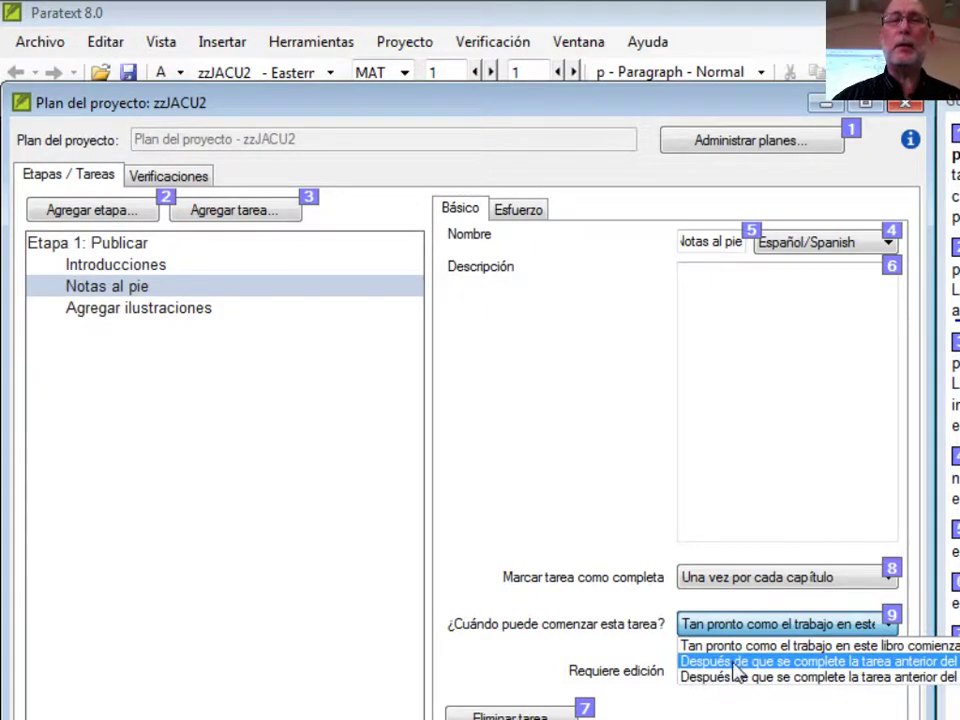
{"action": "left_click", "coordinate": [737, 662]}
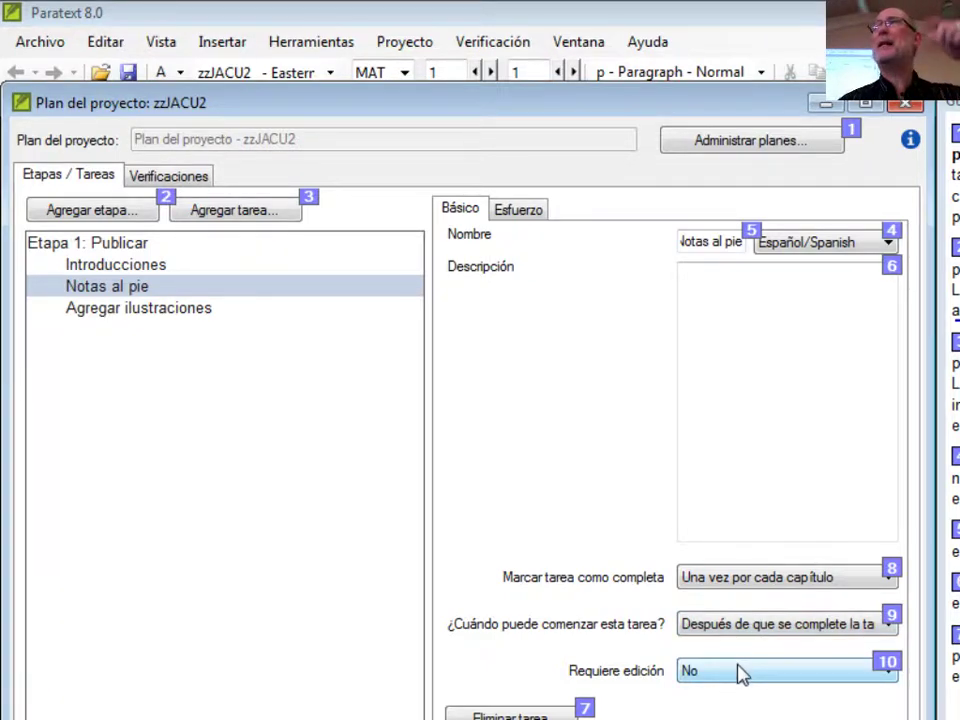
Require editing of Texto de la Escritura (zzJACU2) for Notas al pie and move Agregar ilustraciones above it.
{"action": "left_click", "coordinate": [745, 672]}
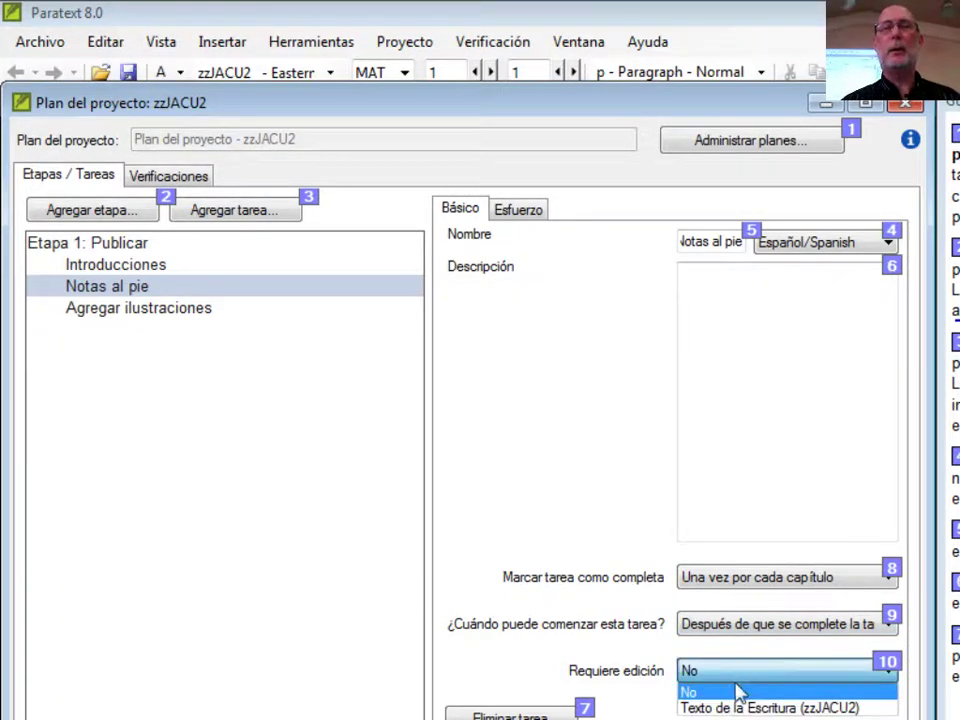
{"action": "left_click", "coordinate": [736, 708]}
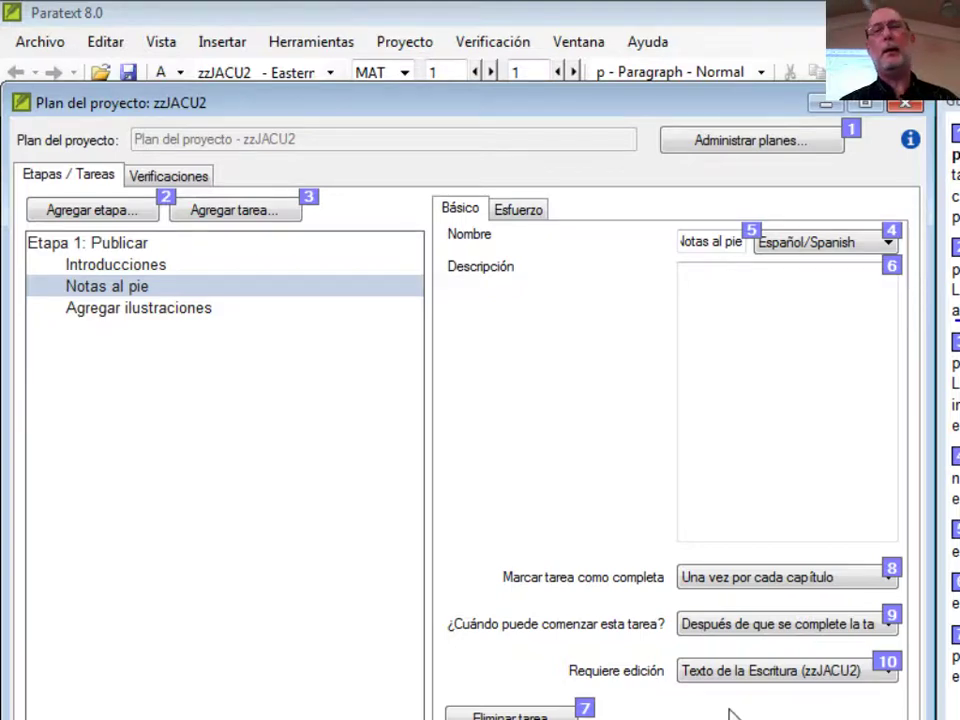
{"action": "mouse_move", "coordinate": [289, 313]}
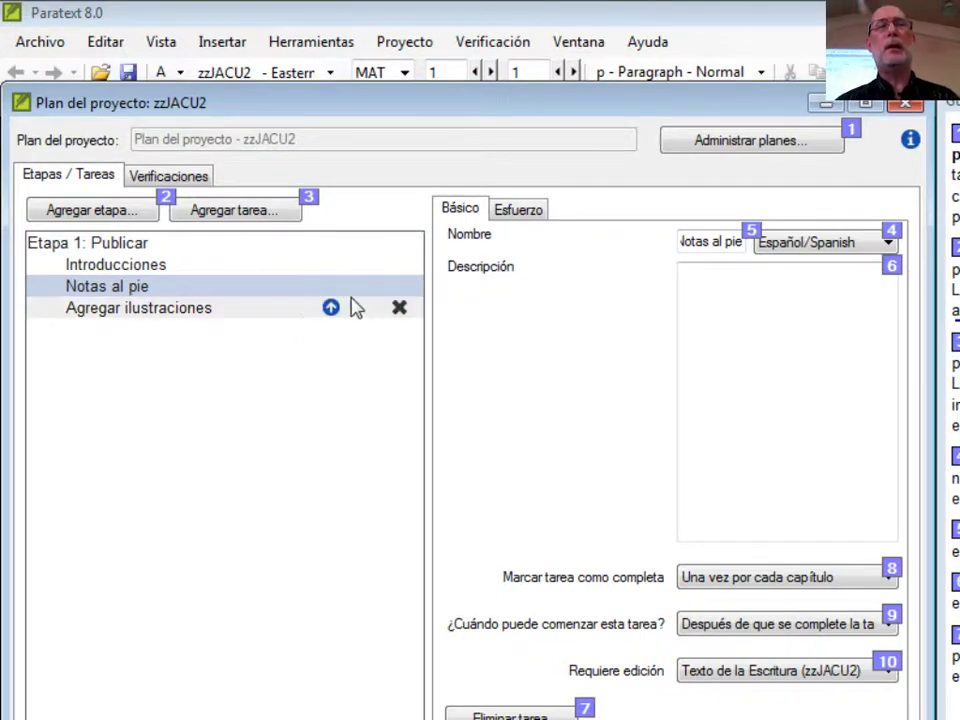
{"action": "left_click", "coordinate": [331, 310]}
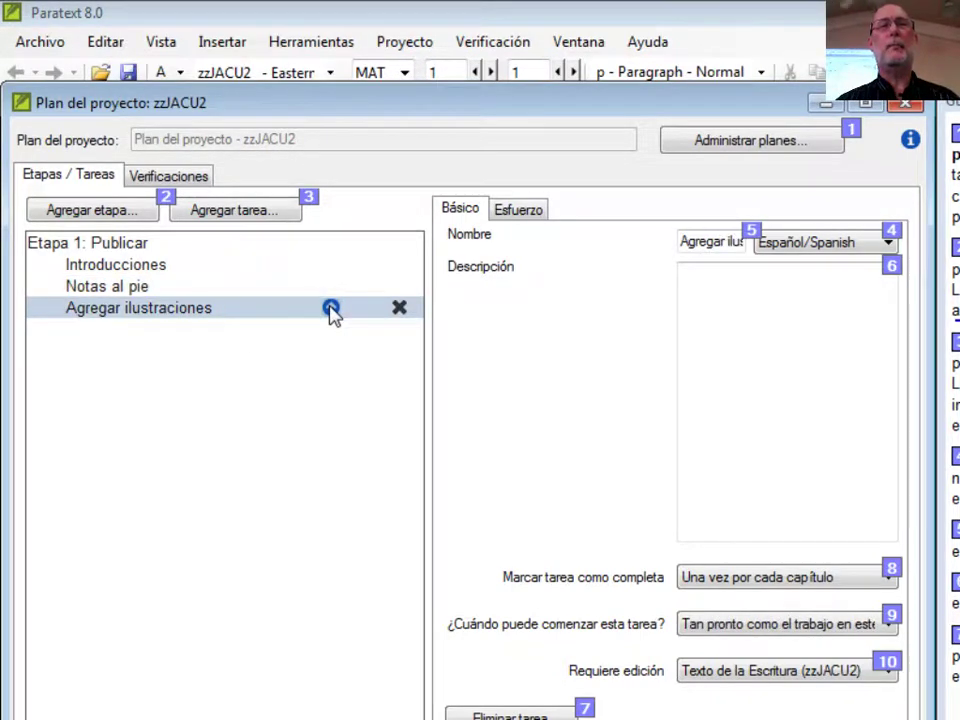
{"action": "left_click", "coordinate": [331, 310]}
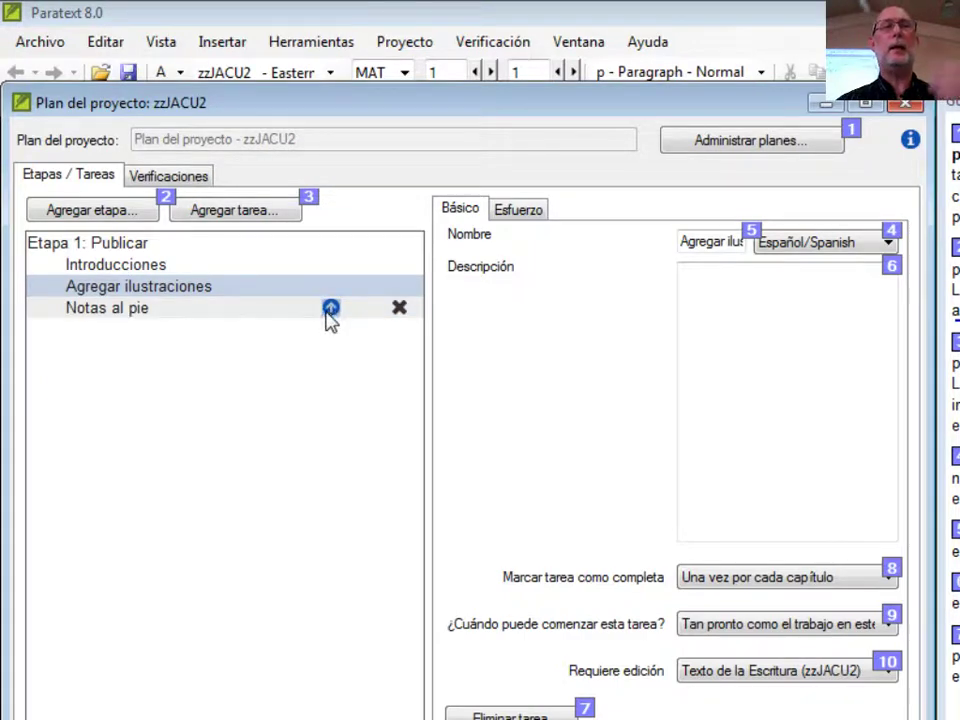
Review the start conditions of Introducciones, Agregar ilustraciones and Notas al pie, and close the project plan keeping the changes.
{"action": "left_click", "coordinate": [183, 275]}
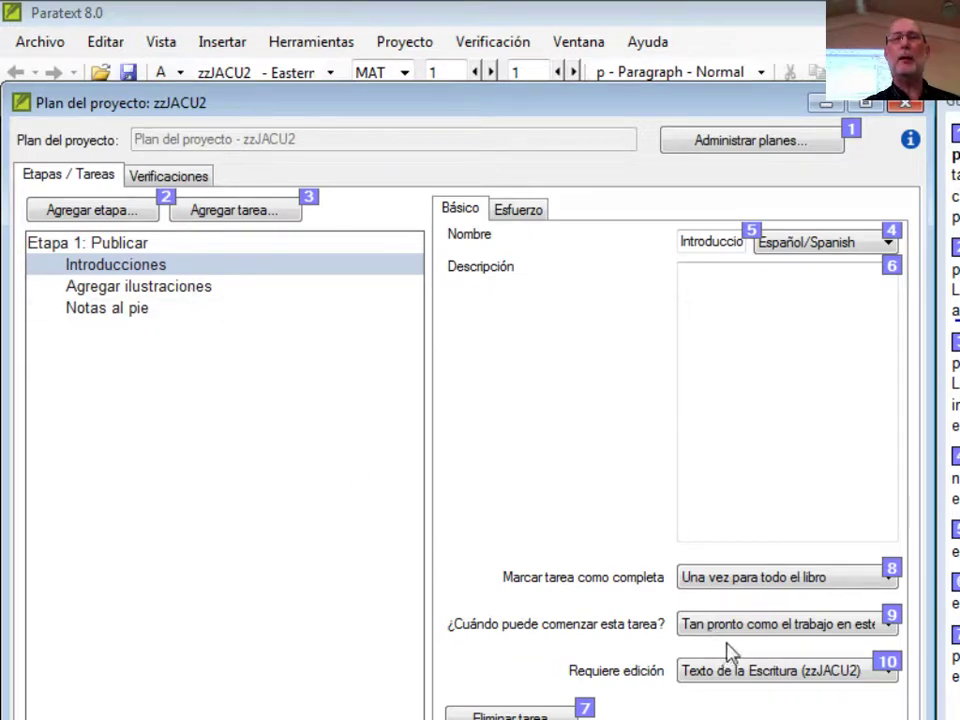
{"action": "left_click", "coordinate": [190, 290]}
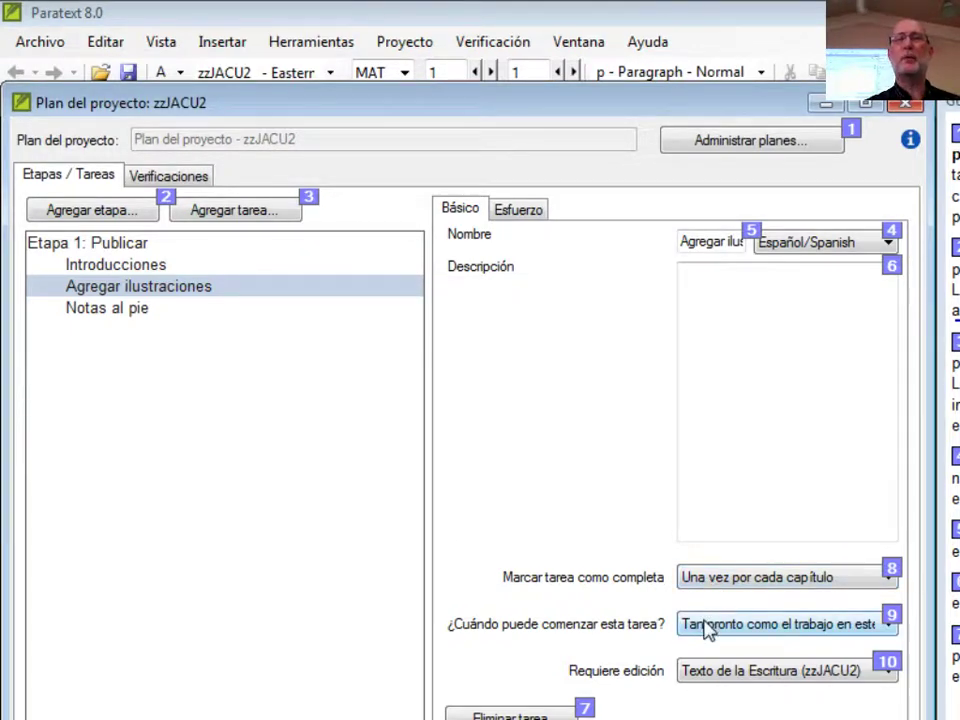
{"action": "left_click", "coordinate": [165, 312]}
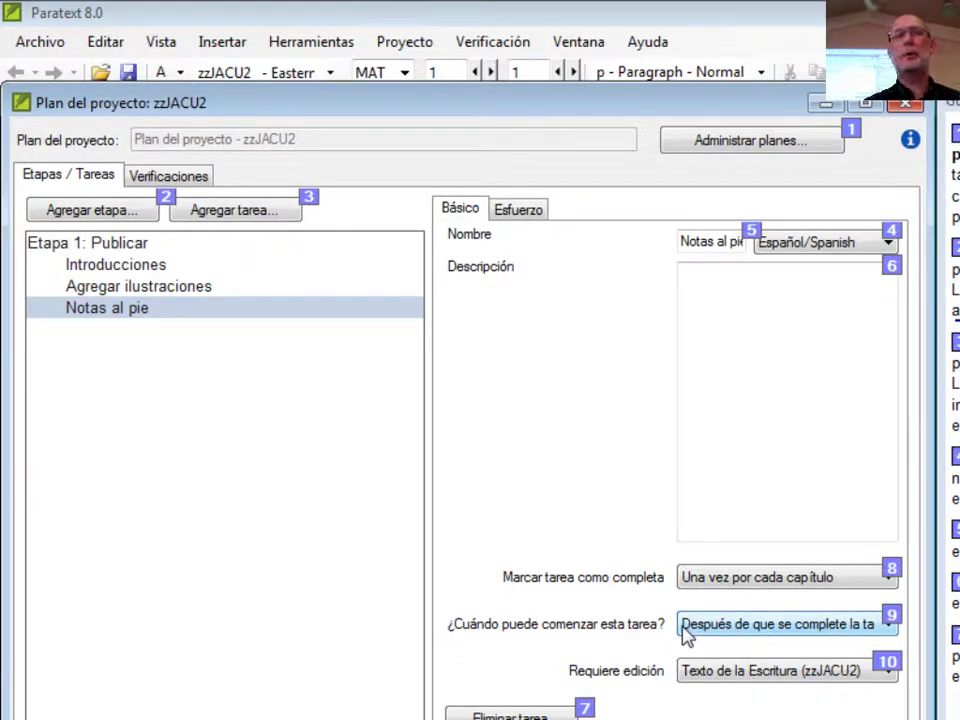
{"action": "key", "text": "Escape"}
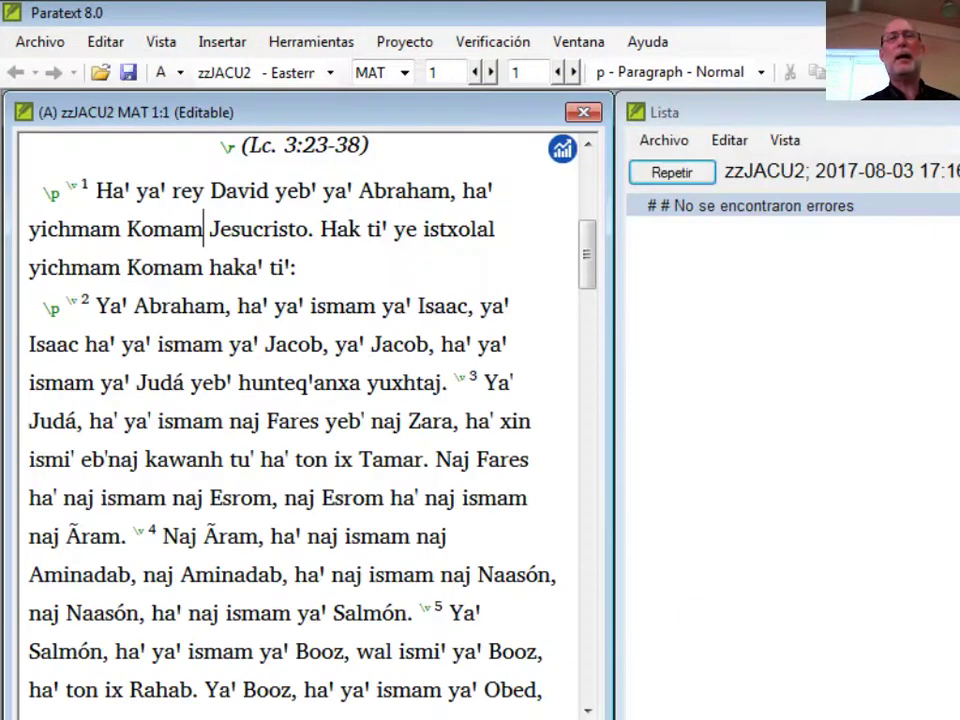
Open Asignaciones y Progreso and assign Notas al pie for MAT 1-28 to the individual team member.
{"action": "left_click", "coordinate": [562, 150]}
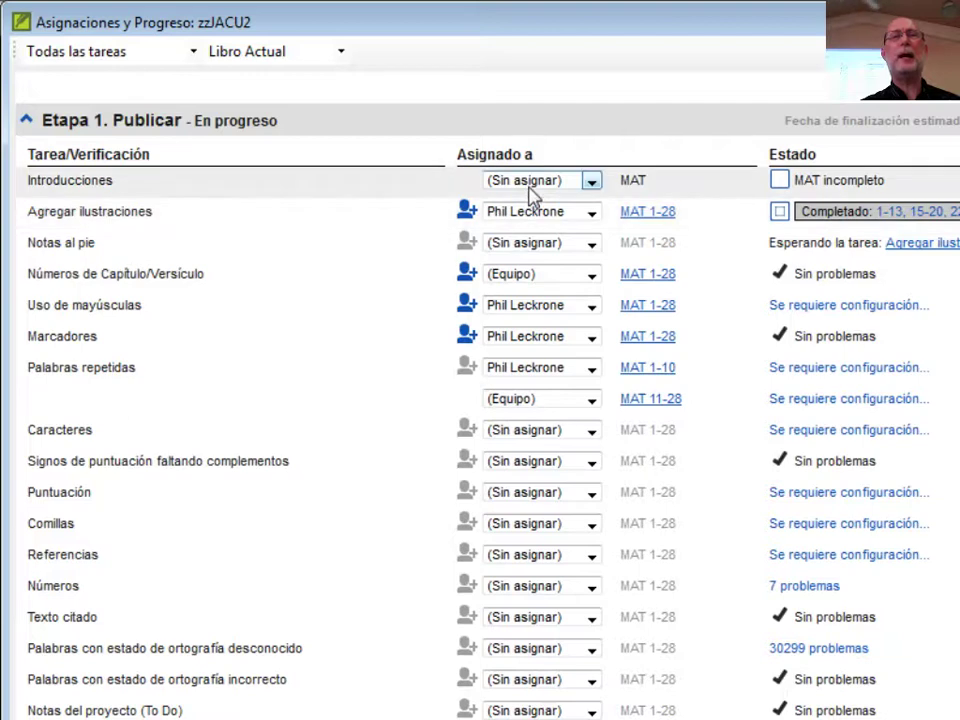
{"action": "left_click", "coordinate": [521, 250]}
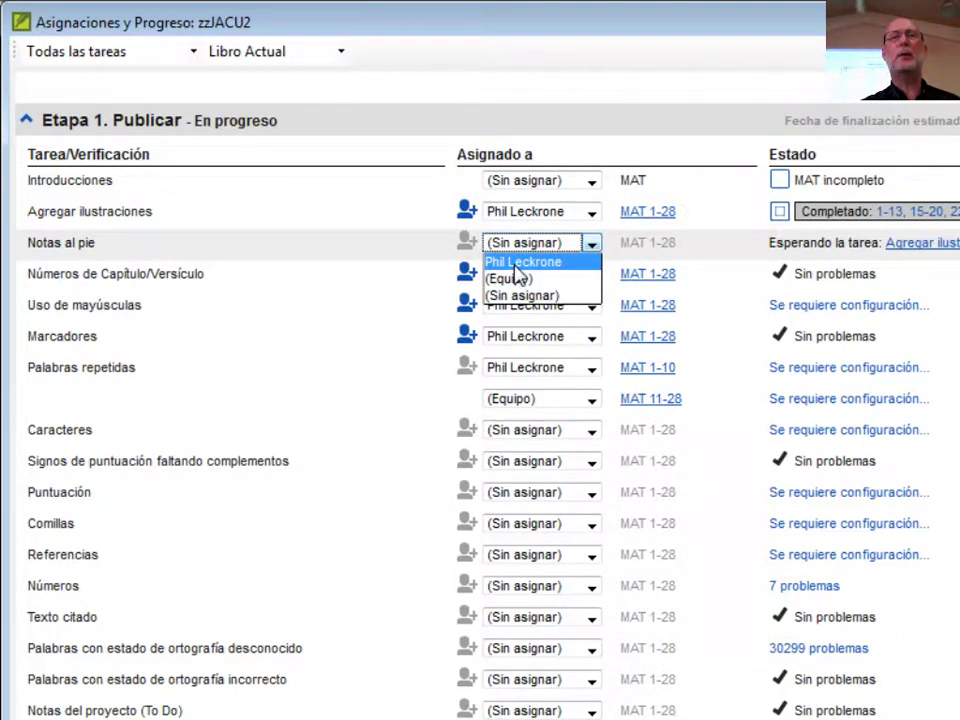
{"action": "left_click", "coordinate": [517, 263]}
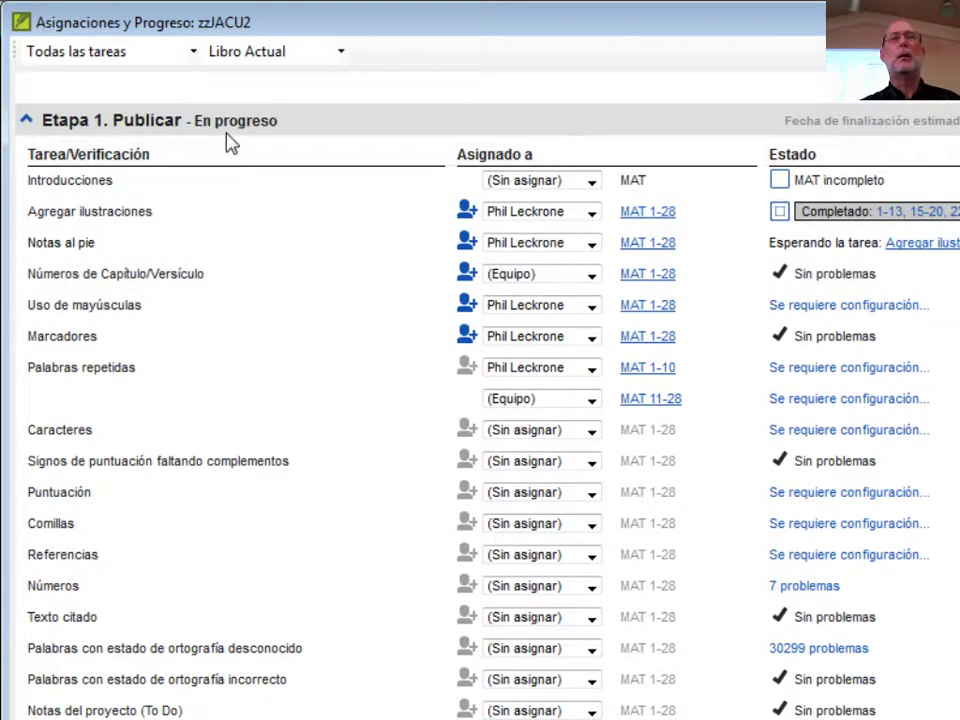
View the Mis tareas list for the current book and return to Todas las tareas.
{"action": "left_click", "coordinate": [150, 53]}
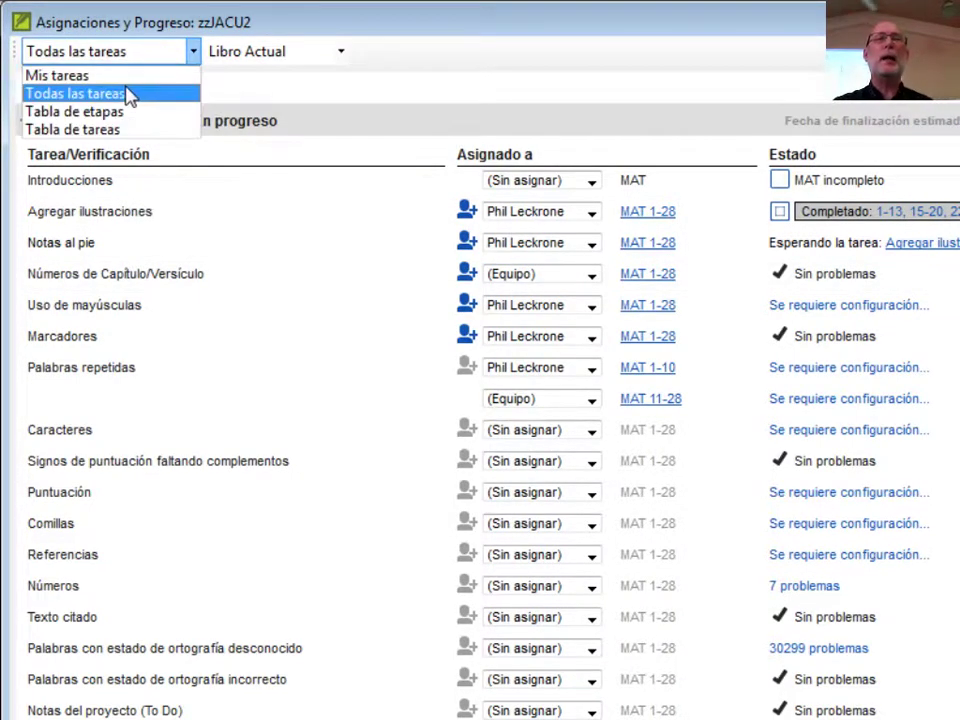
{"action": "left_click", "coordinate": [122, 78]}
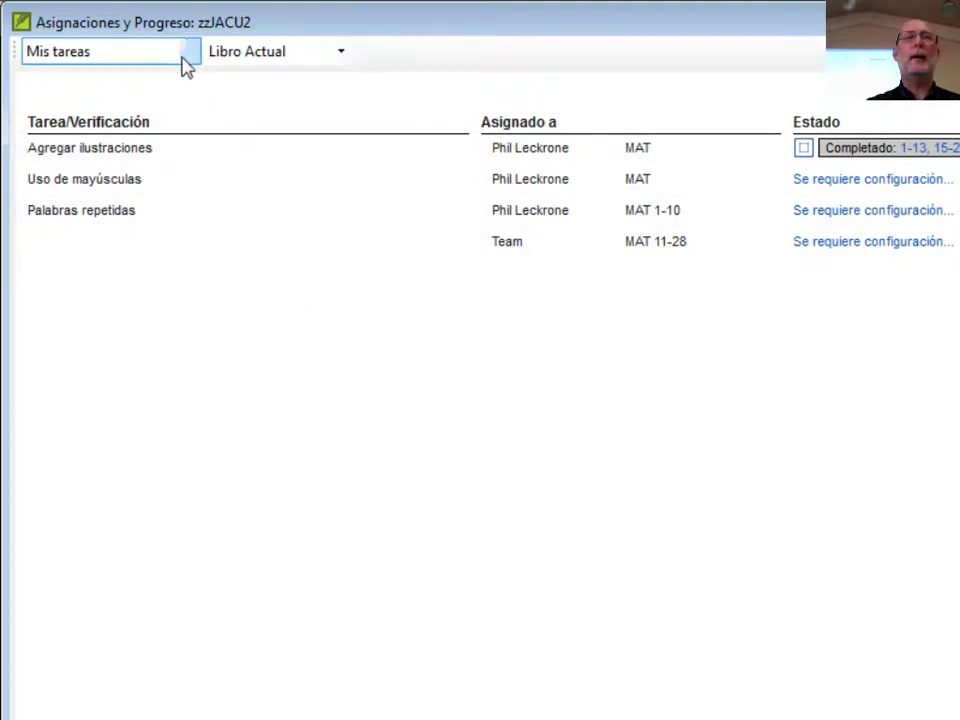
{"action": "left_click", "coordinate": [194, 58]}
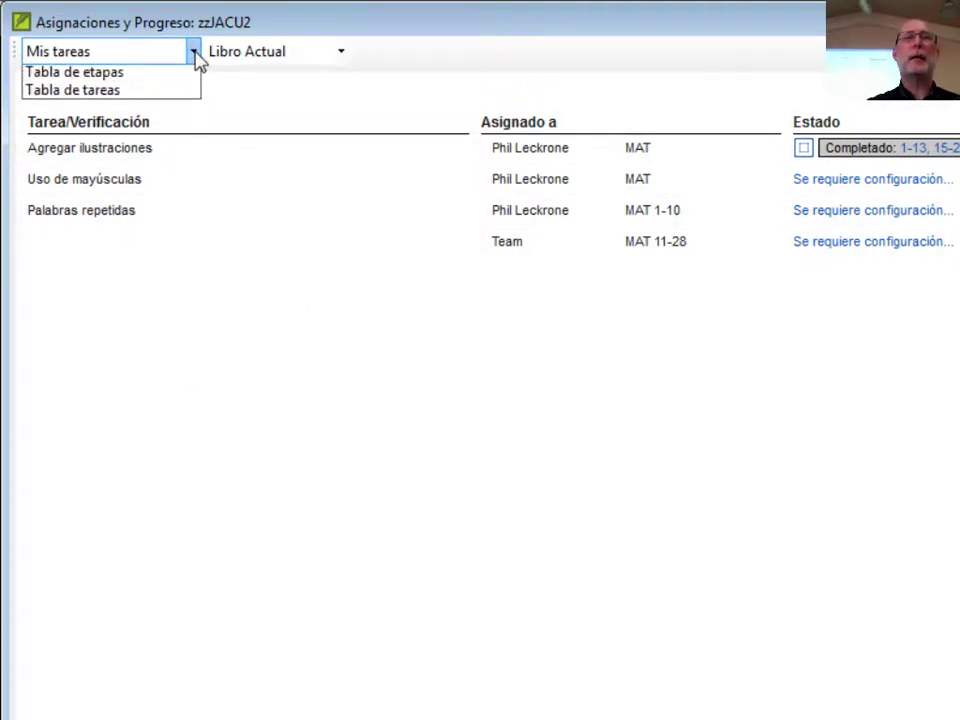
{"action": "left_click", "coordinate": [164, 102]}
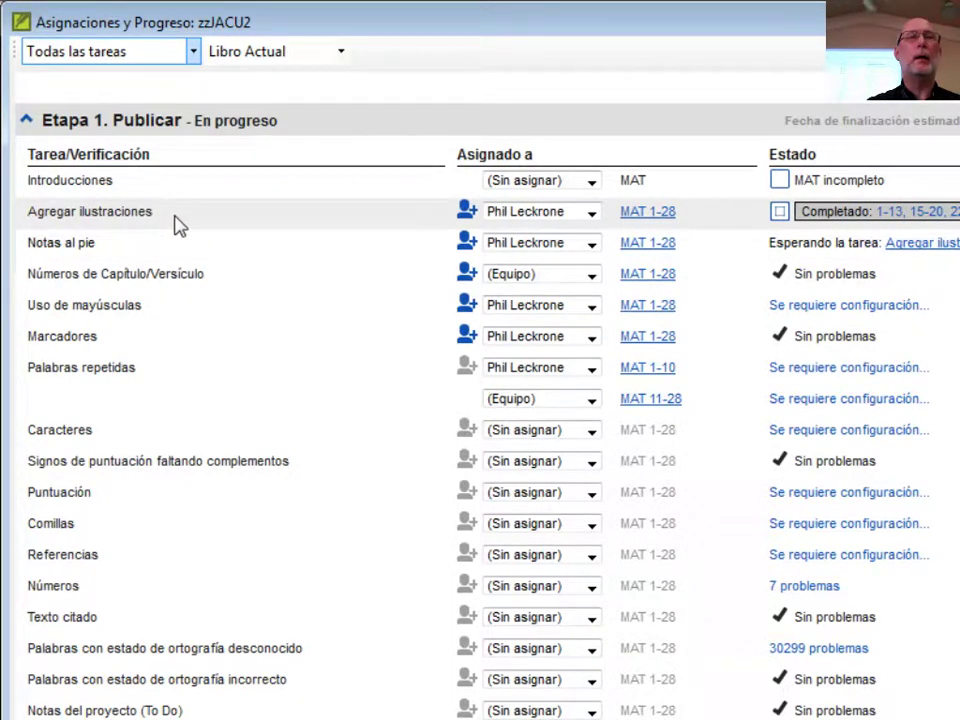
Mark Agregar ilustraciones complete for all of MAT 1-28 and show the Mis tareas list.
{"action": "scroll", "coordinate": [244, 480], "scroll_direction": "down", "scroll_amount": 1}
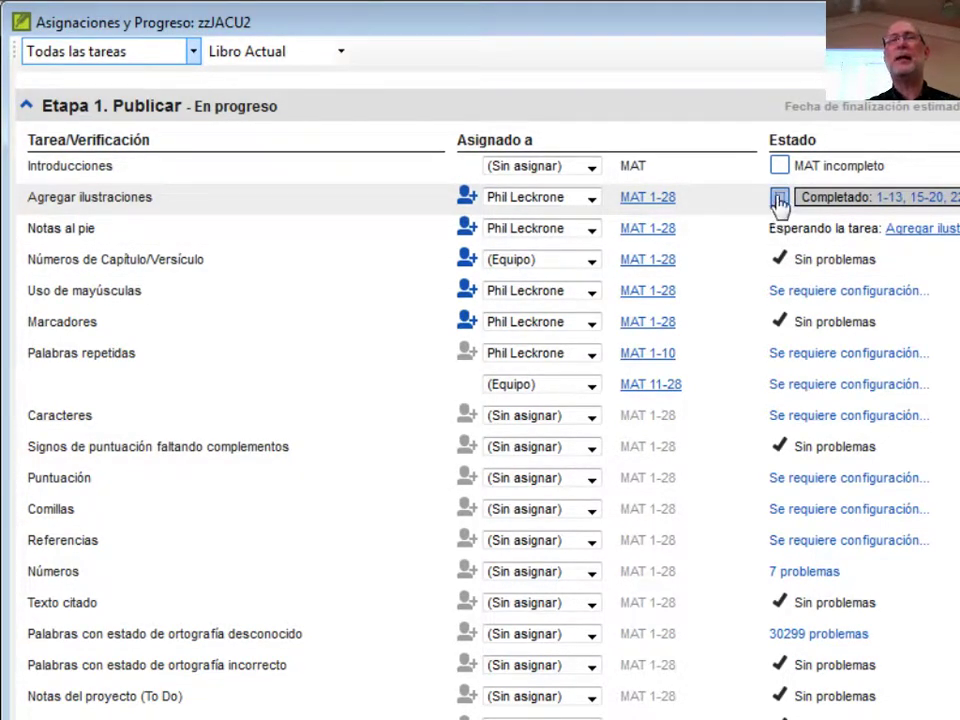
{"action": "left_click", "coordinate": [779, 198]}
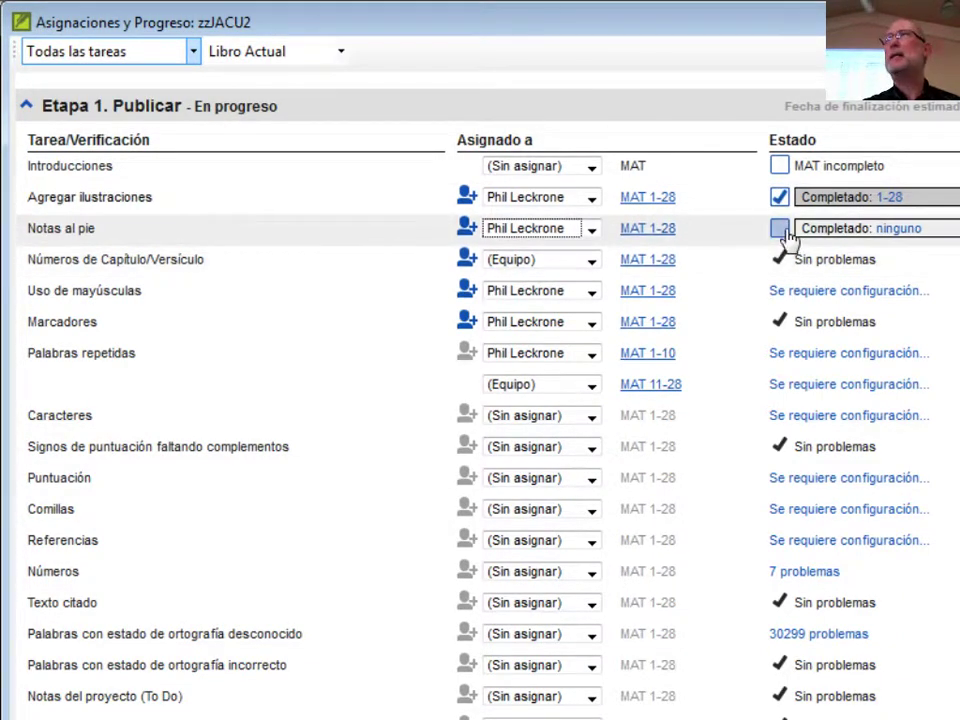
{"action": "left_click", "coordinate": [192, 50]}
{"action": "left_click", "coordinate": [137, 77]}
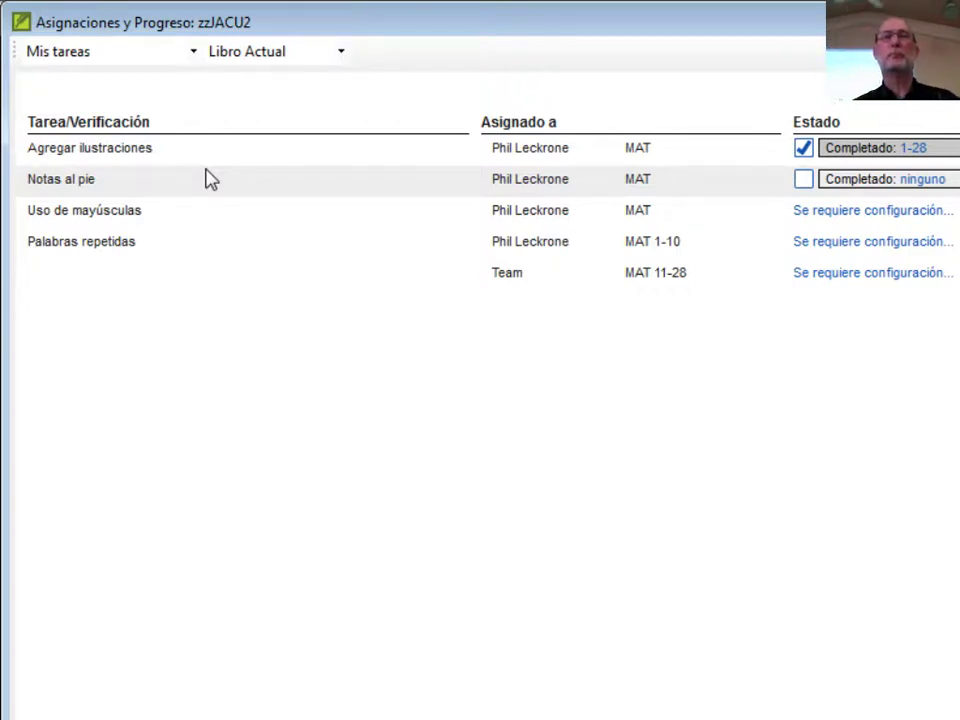
Show the Tabla de etapas and mark the Publicar stage complete for GEN.
{"action": "left_click", "coordinate": [193, 54]}
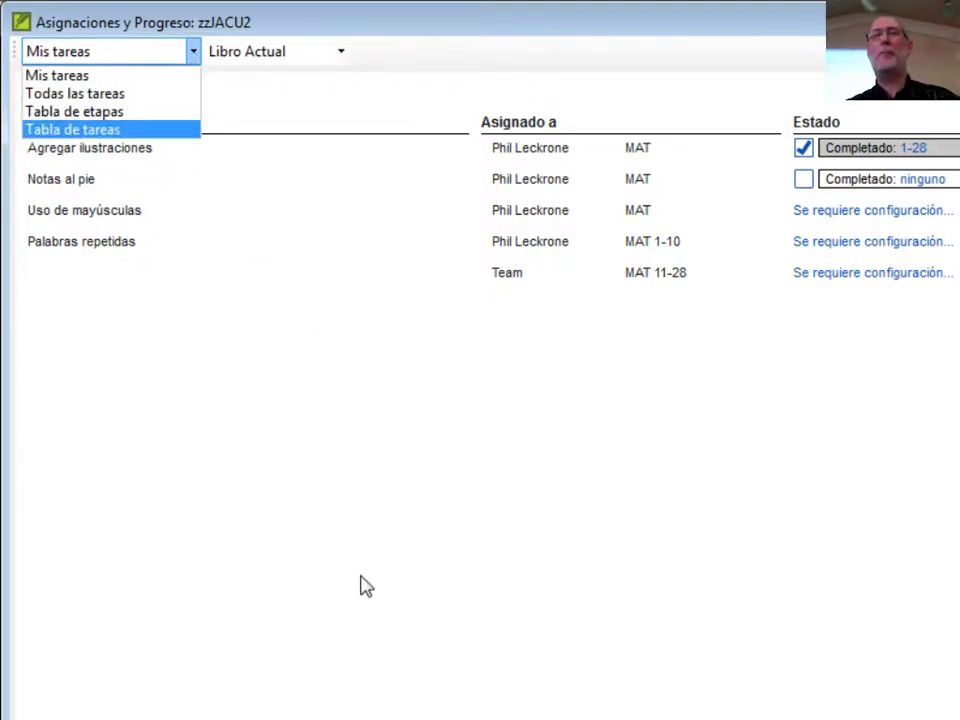
{"action": "left_click", "coordinate": [108, 112]}
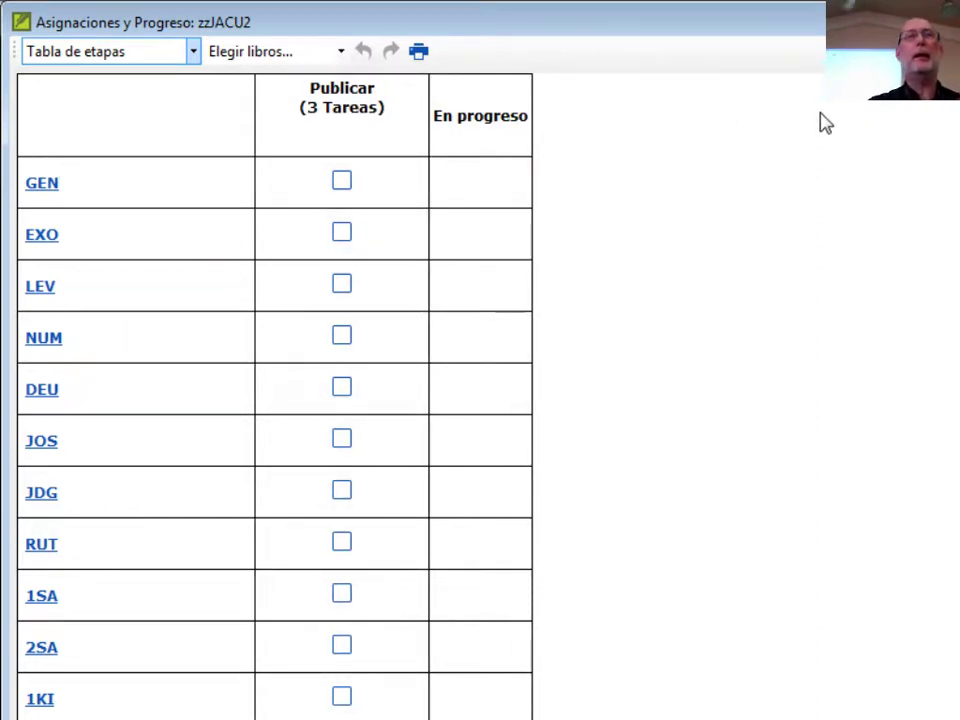
{"action": "mouse_move", "coordinate": [306, 195]}
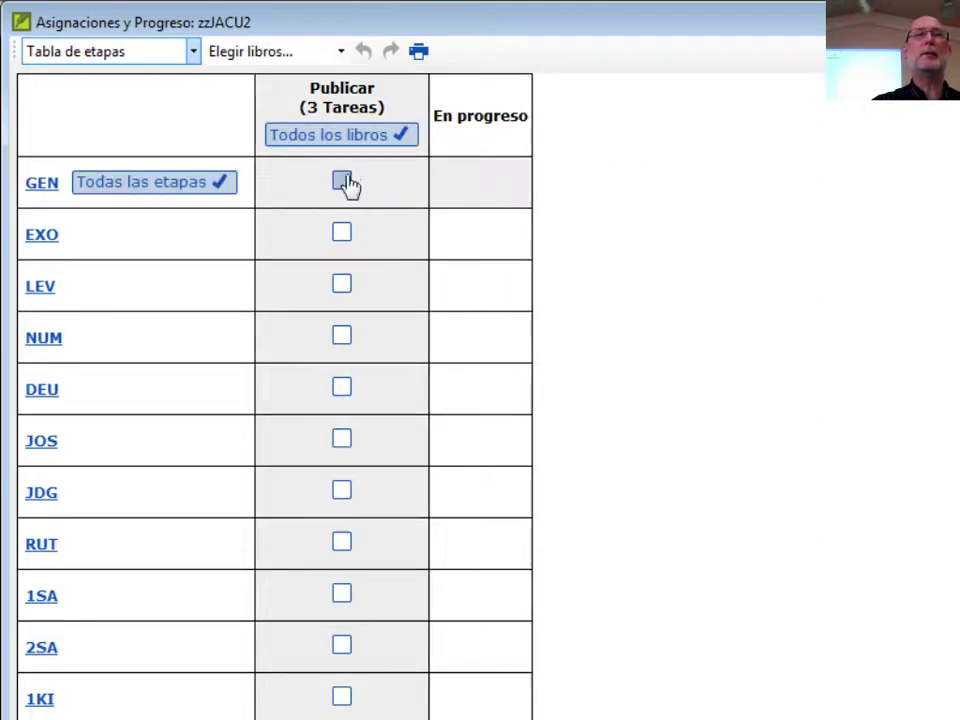
{"action": "left_click", "coordinate": [342, 182]}
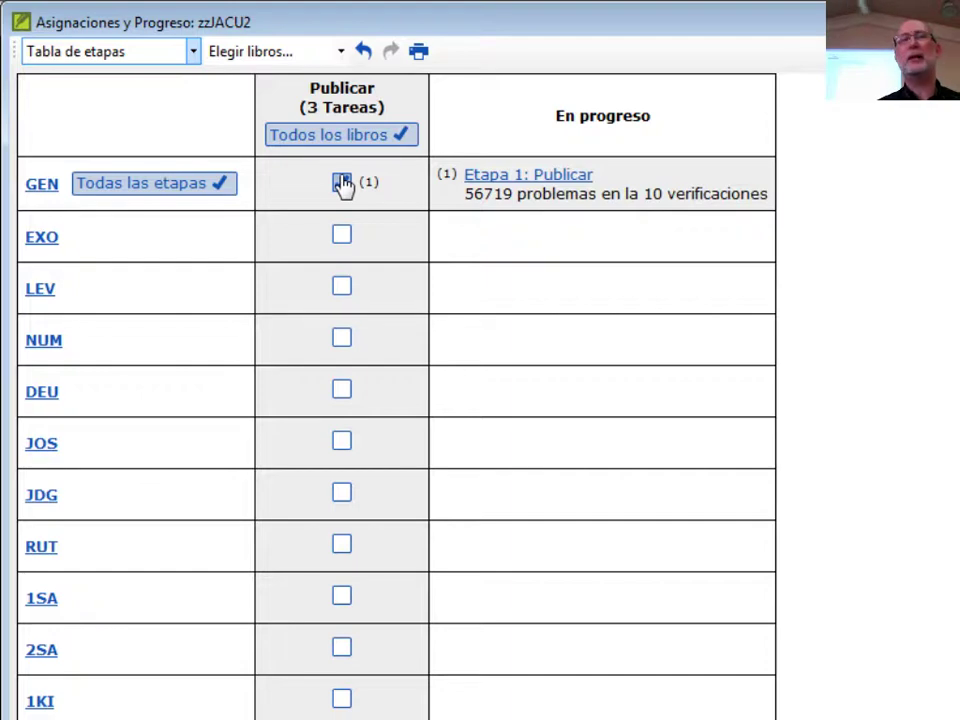
{"action": "left_click", "coordinate": [342, 183]}
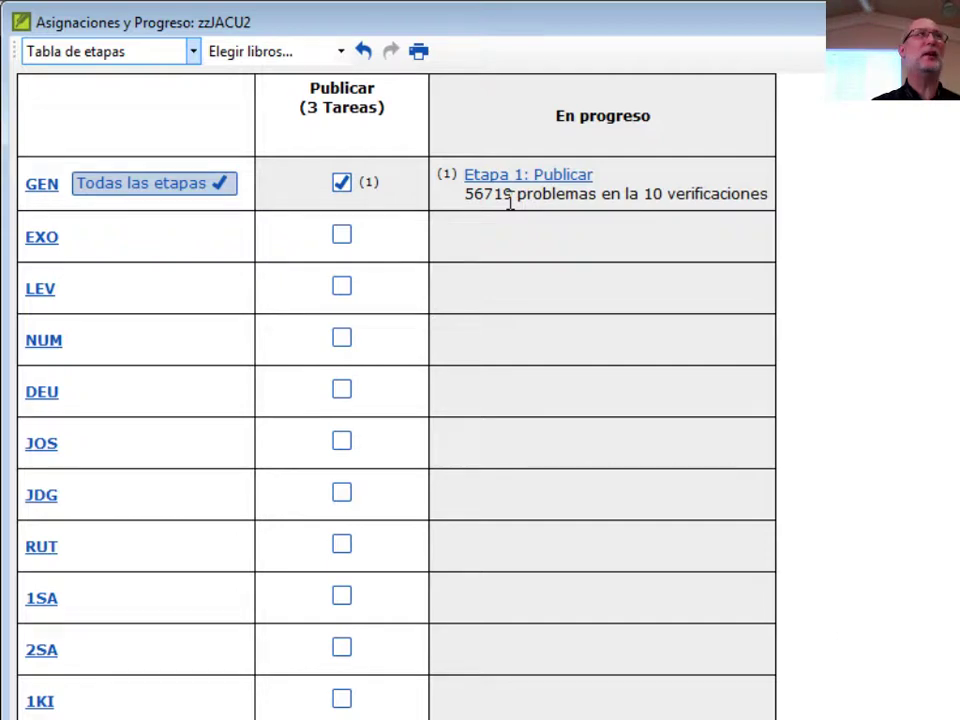
Examine the Etapa 1: Publicar tasks and checks for Génesis, view Mis tareas again and close the progress window.
{"action": "left_click", "coordinate": [549, 177]}
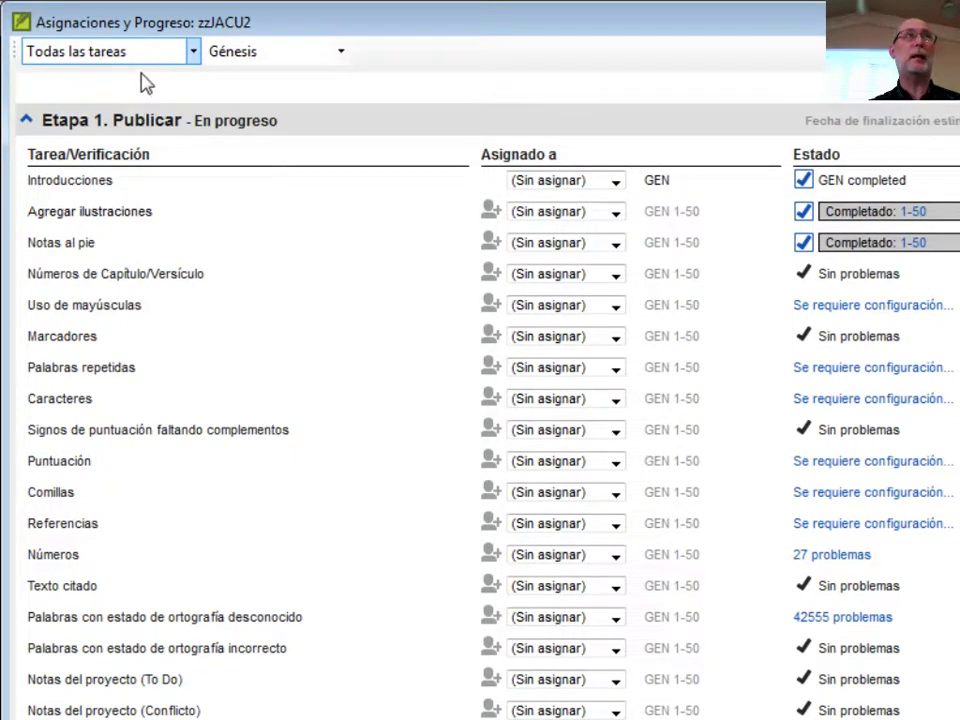
{"action": "left_click", "coordinate": [193, 58]}
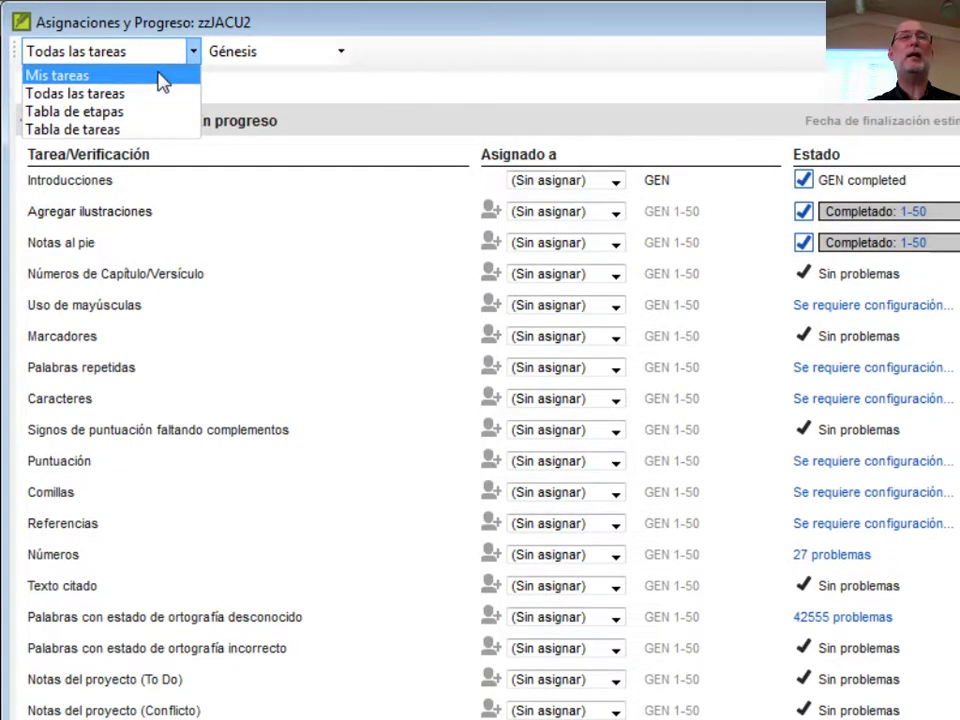
{"action": "left_click", "coordinate": [160, 74]}
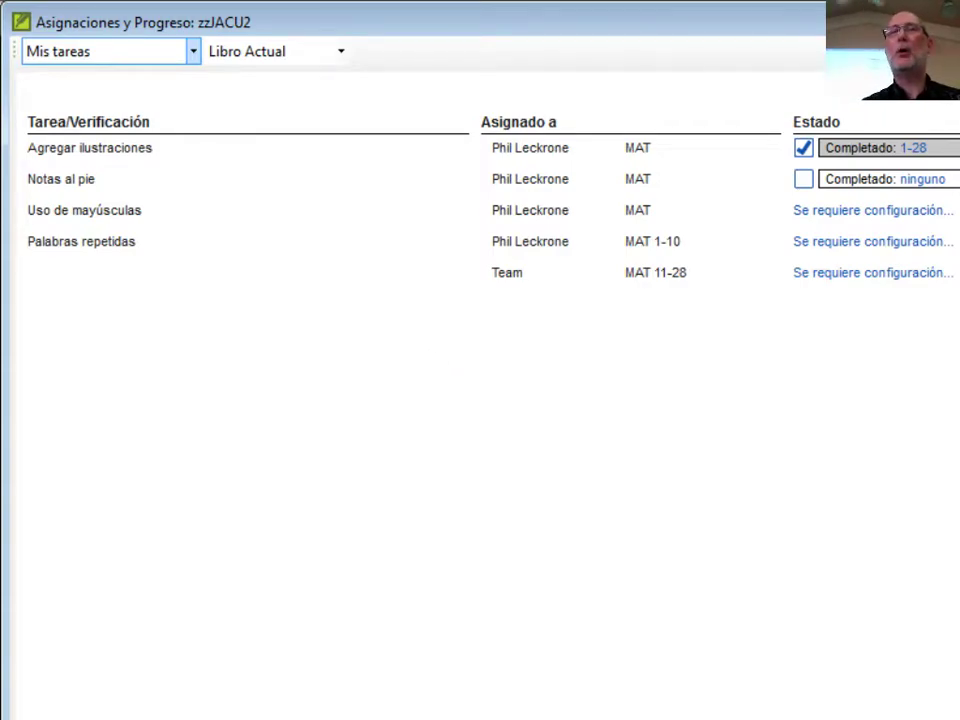
{"action": "left_click", "coordinate": [944, 20]}
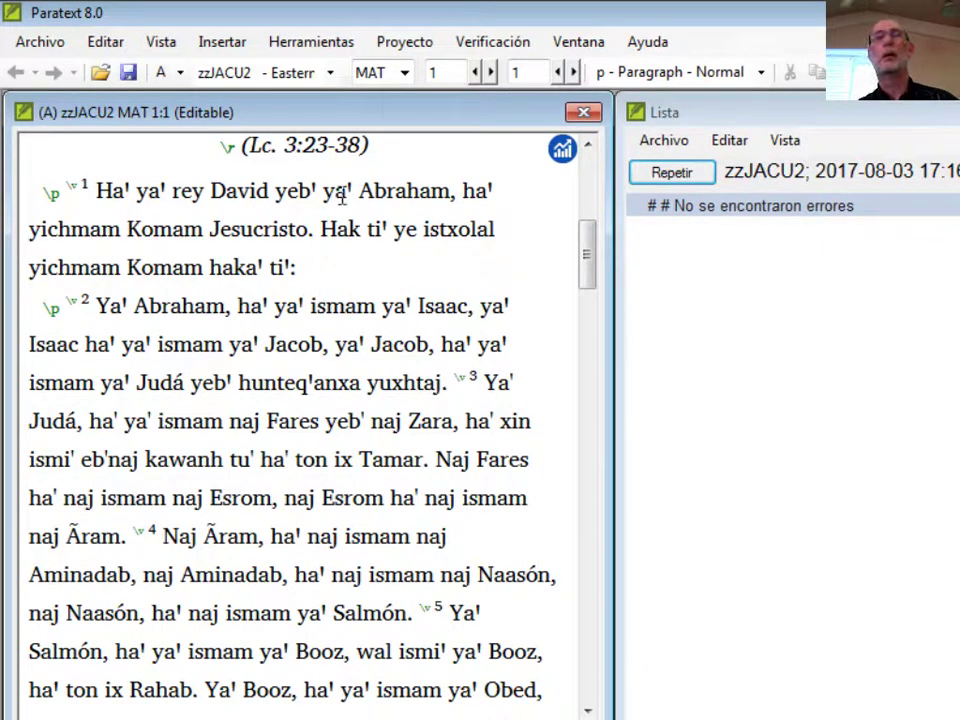
Delete the Publicar stage with all its tasks from the current zzJACU2 plan in Administrar planes, and confirm the emptied plan.
{"action": "left_click", "coordinate": [408, 42]}
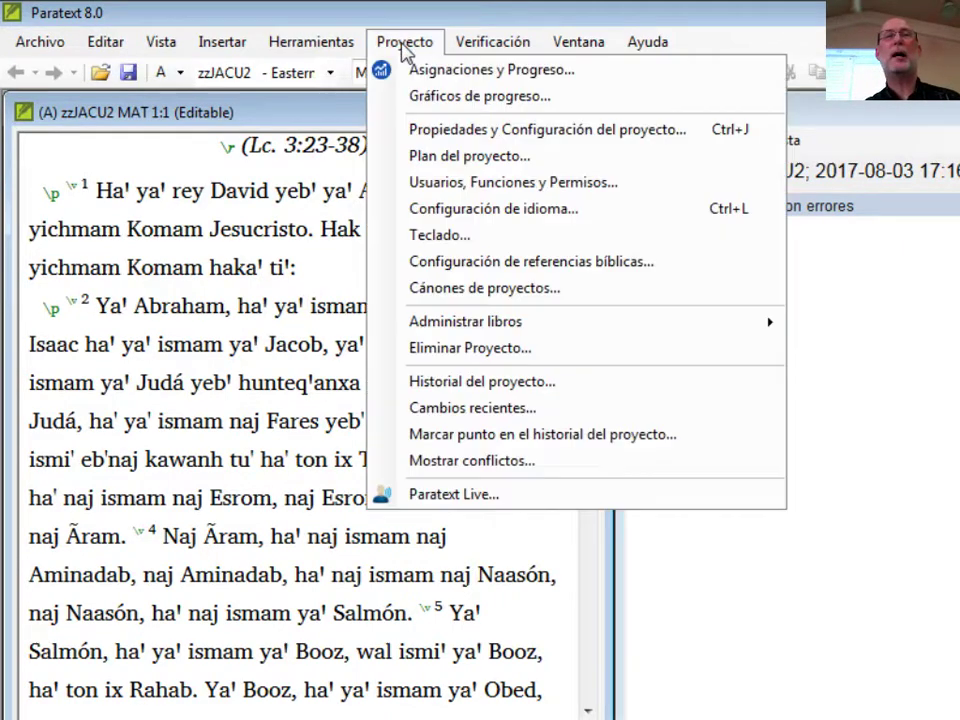
{"action": "left_click", "coordinate": [440, 160]}
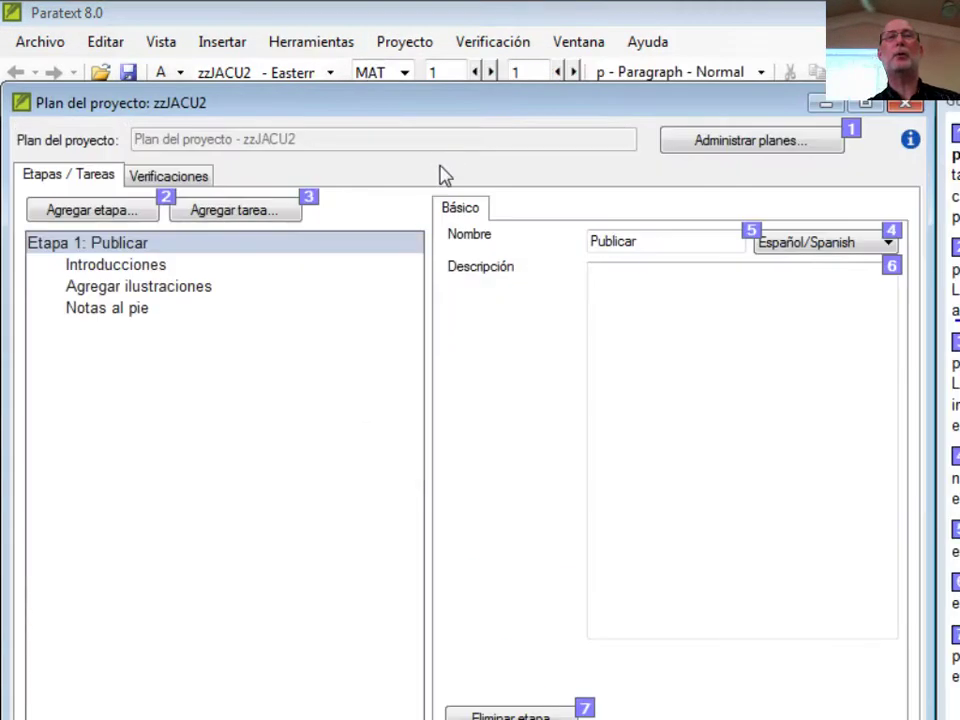
{"action": "left_click", "coordinate": [735, 151]}
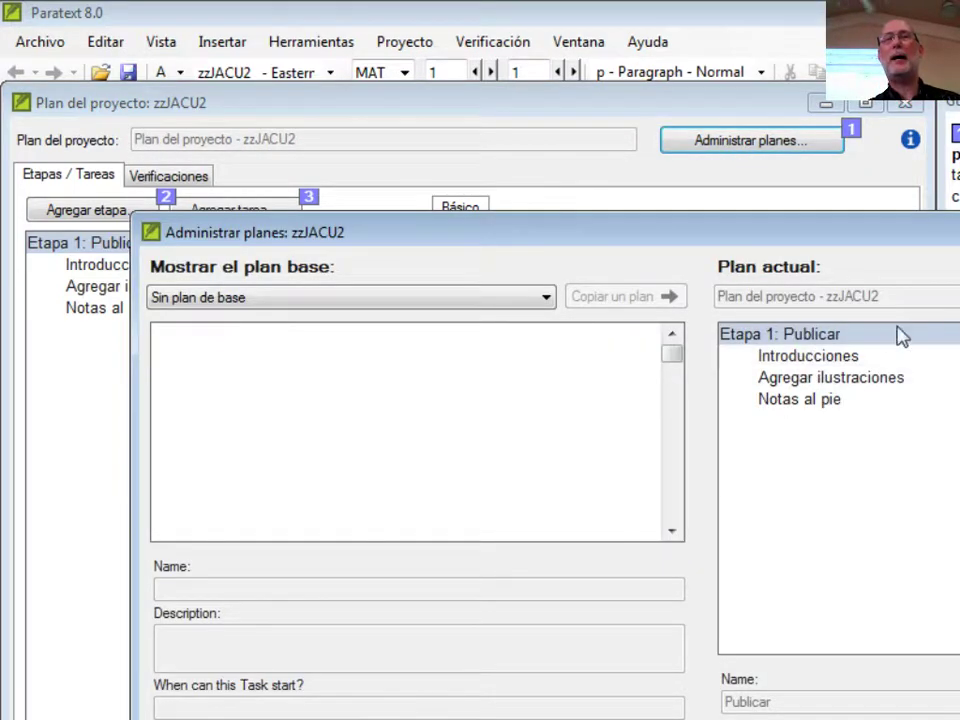
{"action": "key", "text": "Delete"}
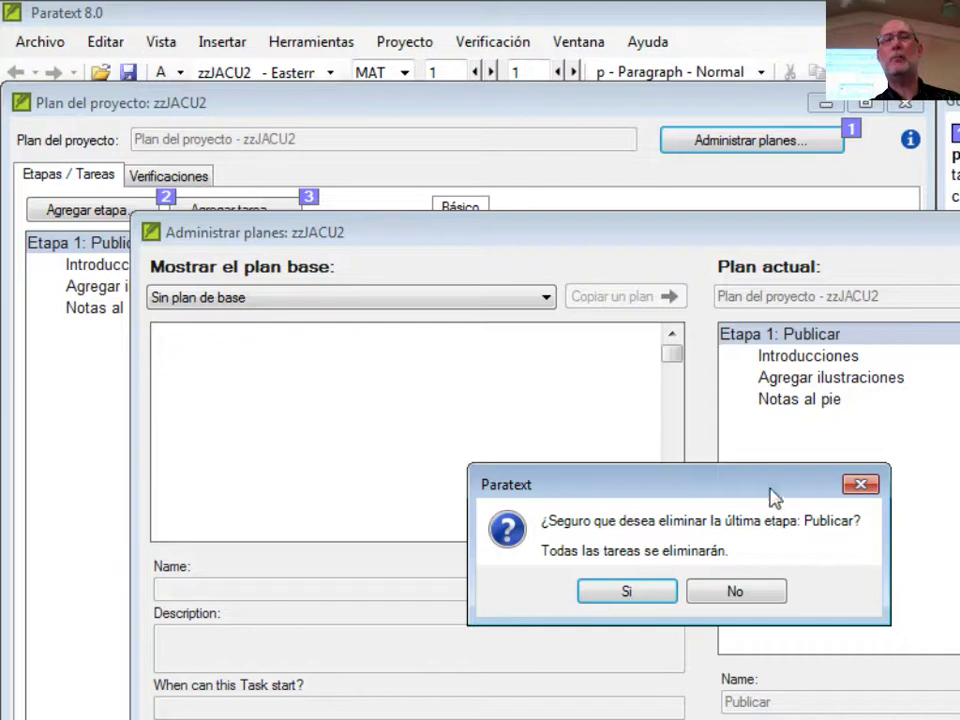
{"action": "left_click", "coordinate": [655, 594]}
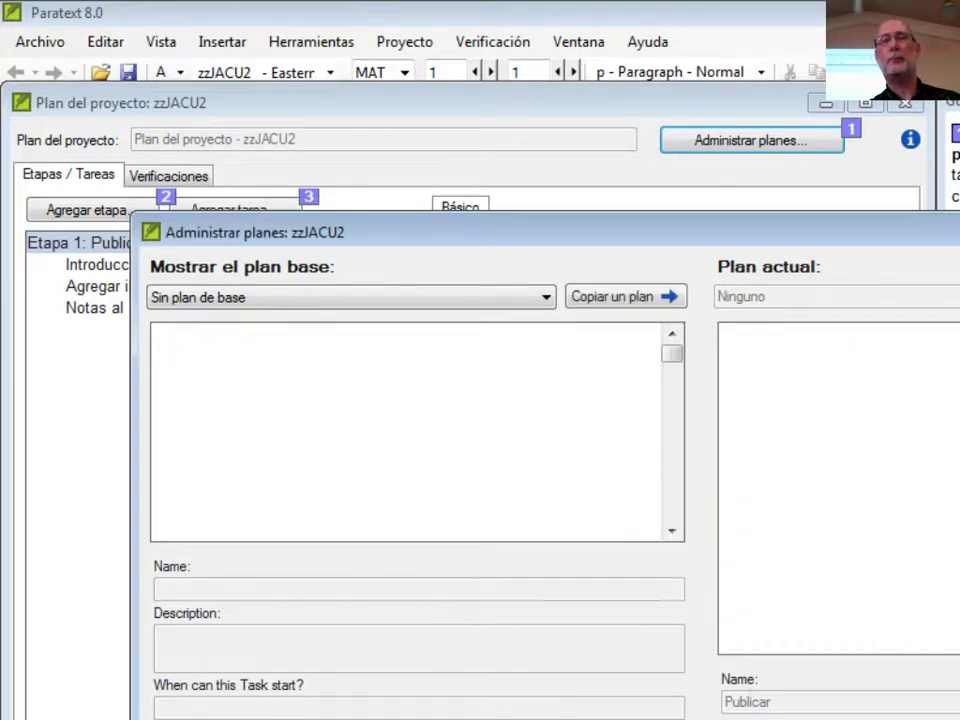
{"action": "key", "text": "Return"}
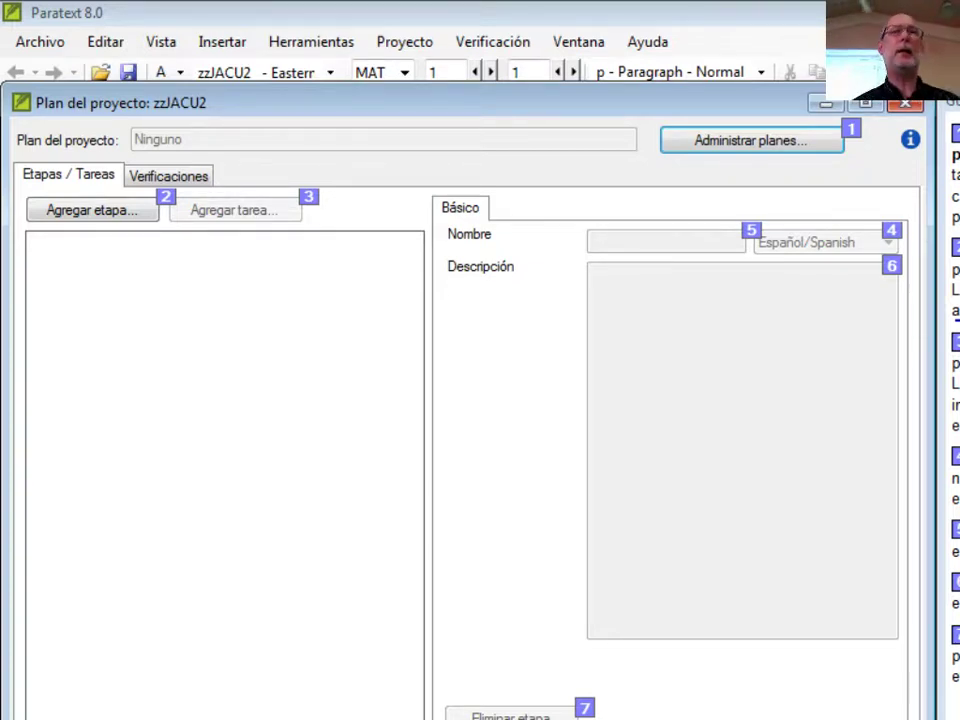
Open Administrar planes again for the emptied zzJACU2 plan.
{"action": "left_click", "coordinate": [735, 150]}
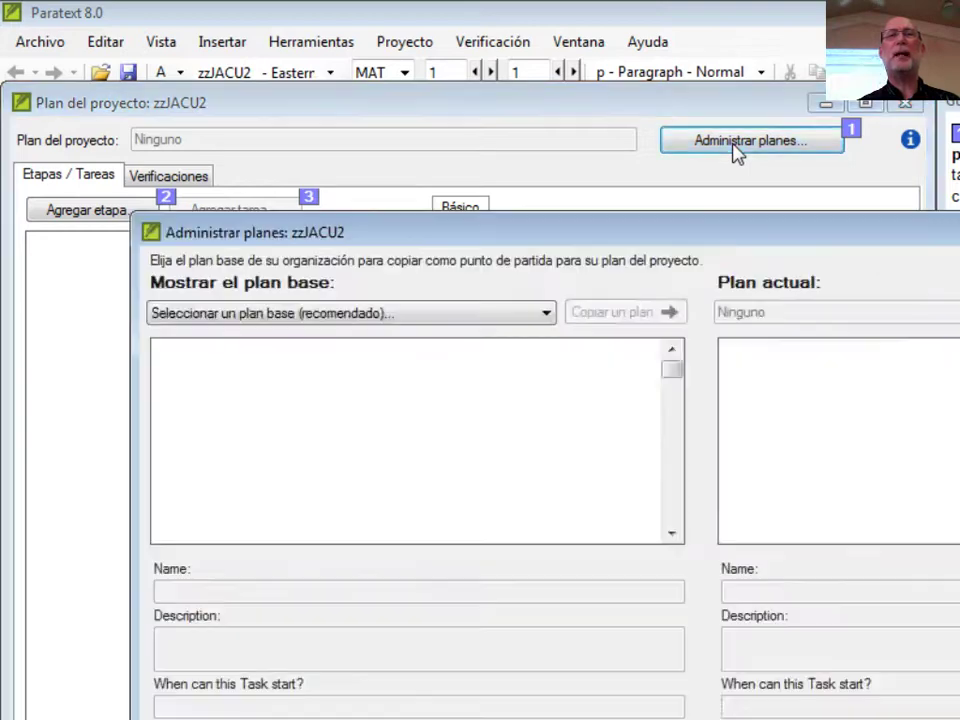